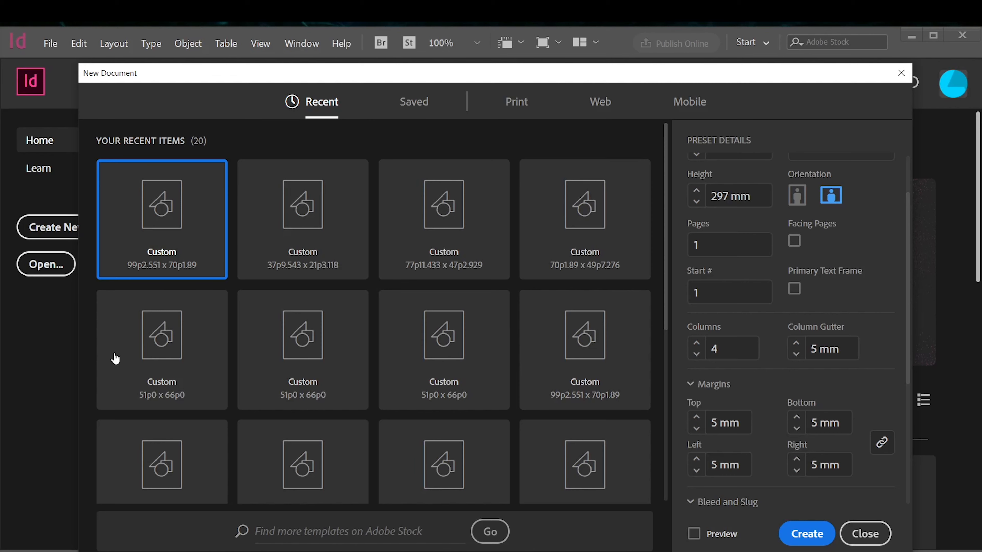
- Create a new one-page A3 landscape document with four columns, a 5 mm column gutter, 5 mm margins and no bleed
scroll(679, 358, "down", 2)
scroll(678, 358, "up", 2)
scroll(769, 411, "down", 5)
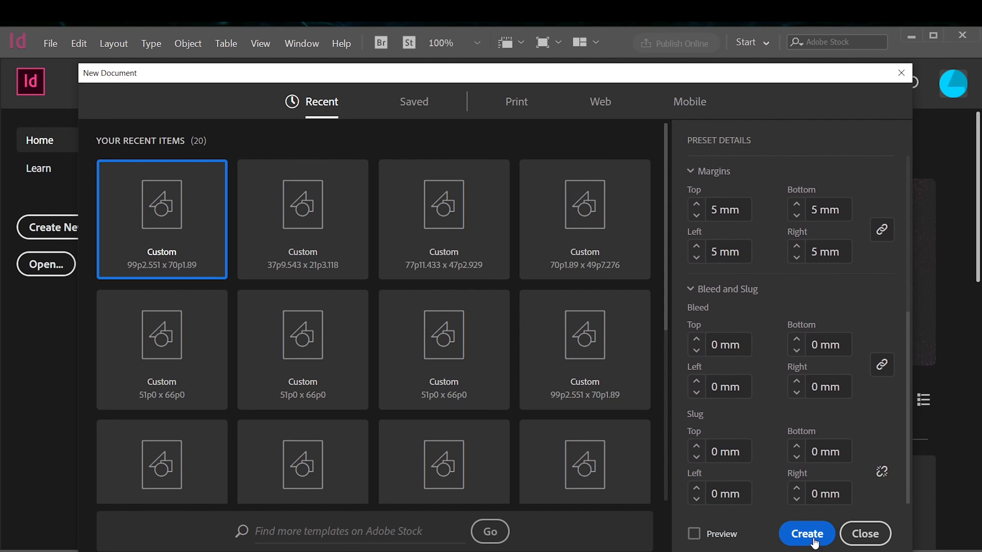
left_click(807, 534)
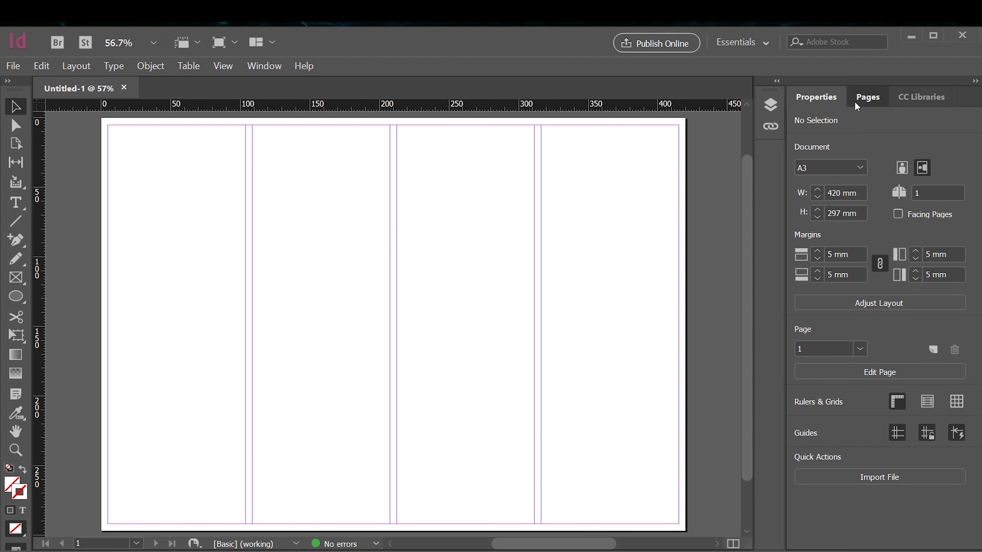
left_click(865, 98)
left_click(927, 98)
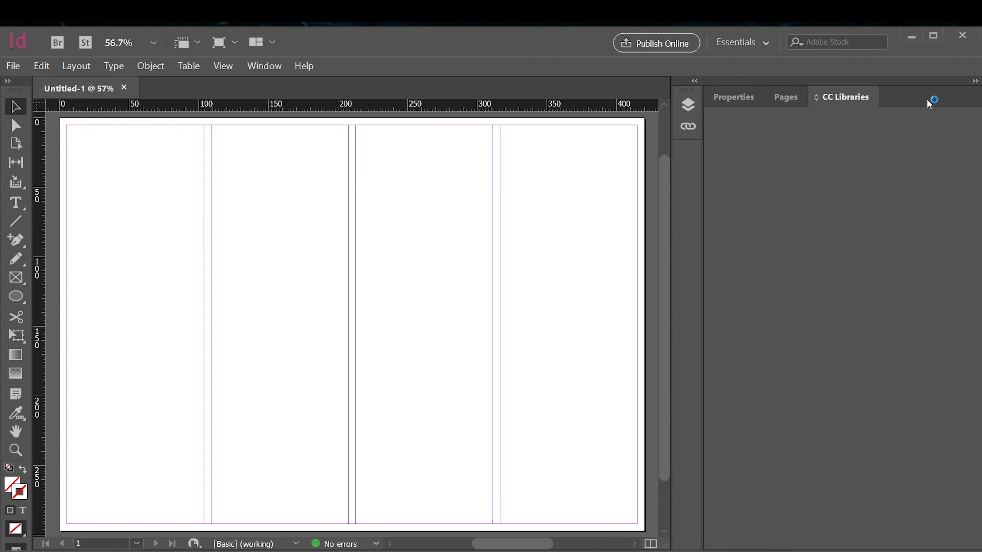
left_click(727, 98)
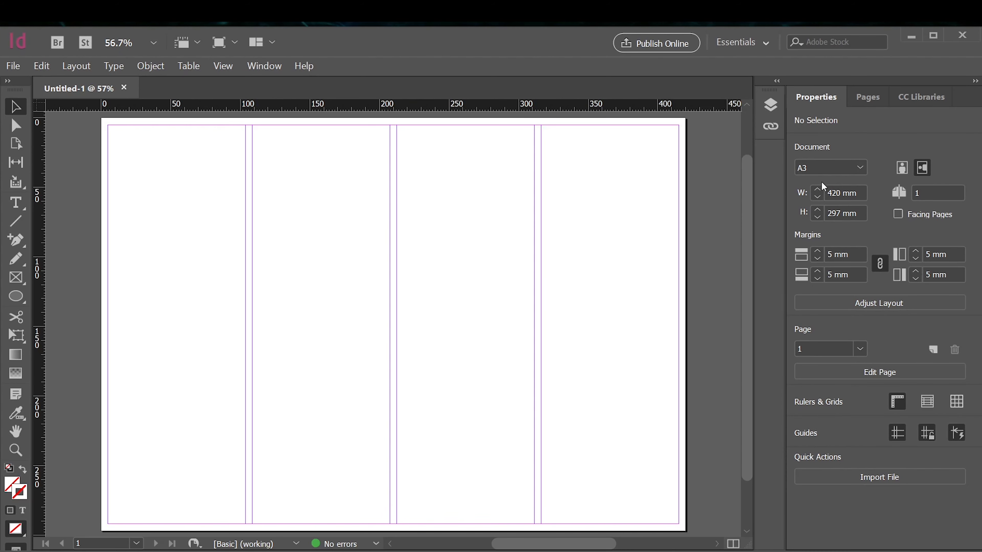
- Draw an empty text frame about 139 by 62 mm across the first two columns and view its character and paragraph options
left_click(21, 204)
left_click_drag(196, 201, 389, 289)
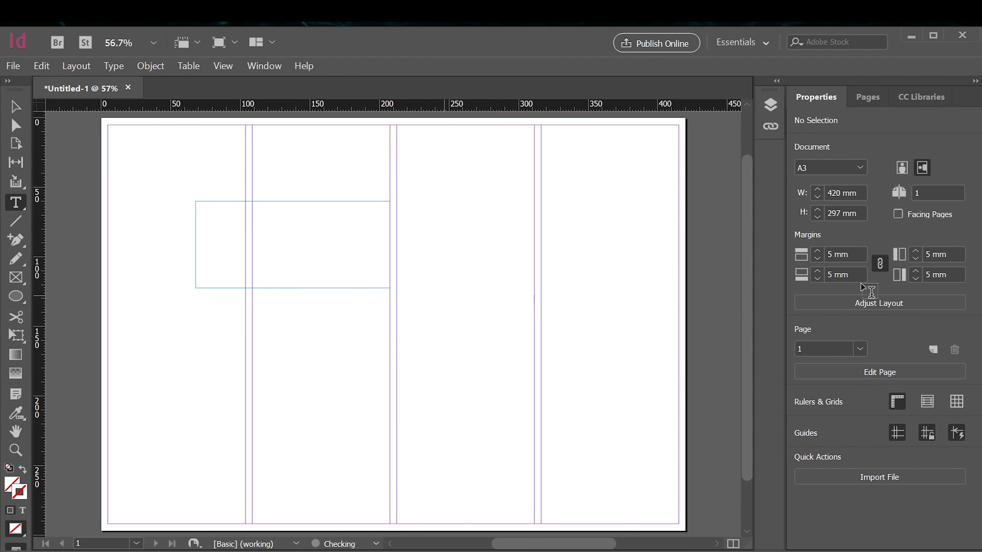
left_click_drag(977, 332, 972, 407)
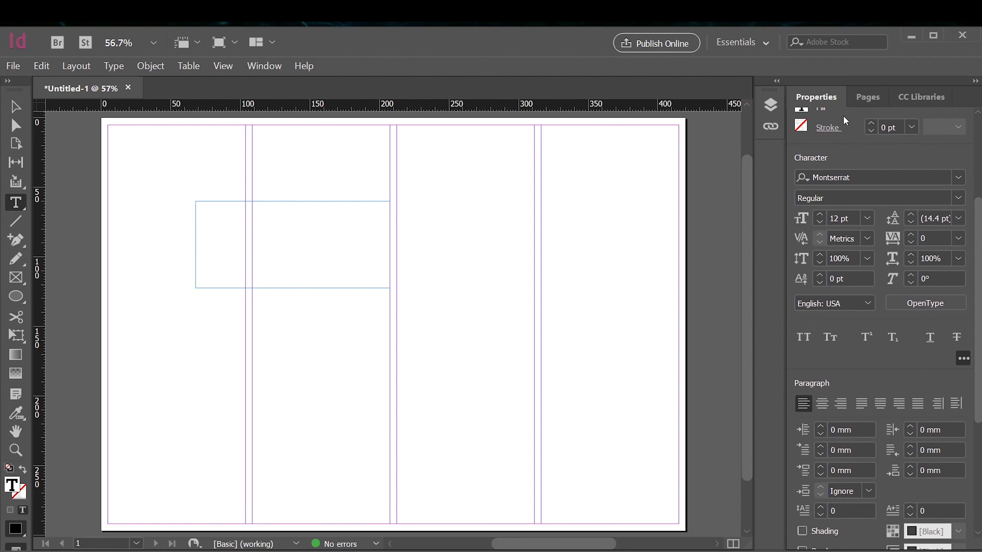
- Insert one page after page 1, based on A-Master
left_click(872, 95)
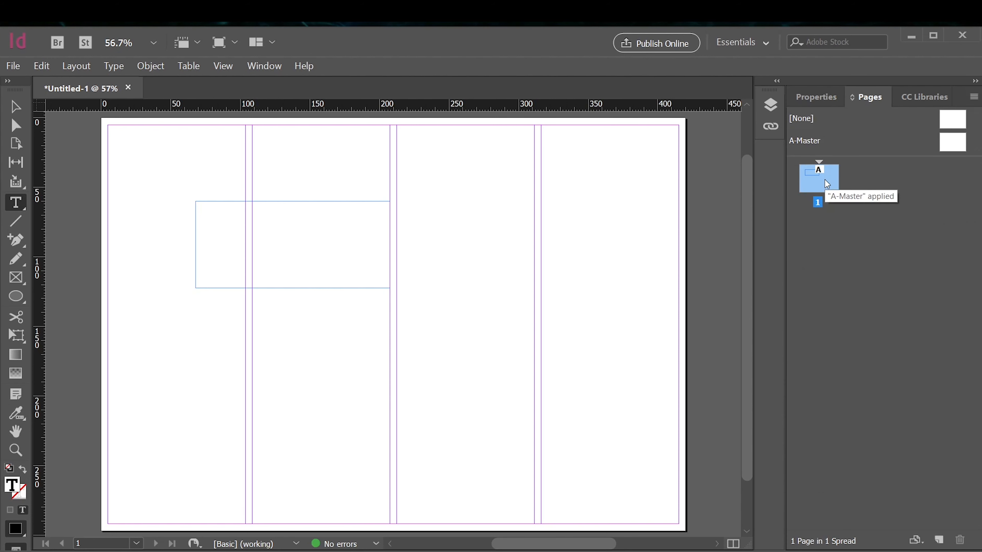
left_click(881, 193)
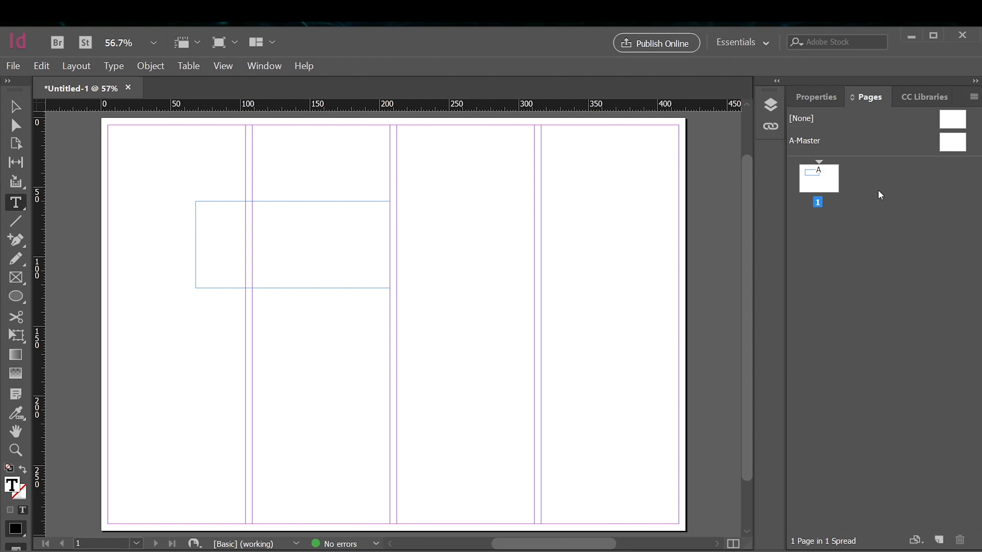
right_click(863, 274)
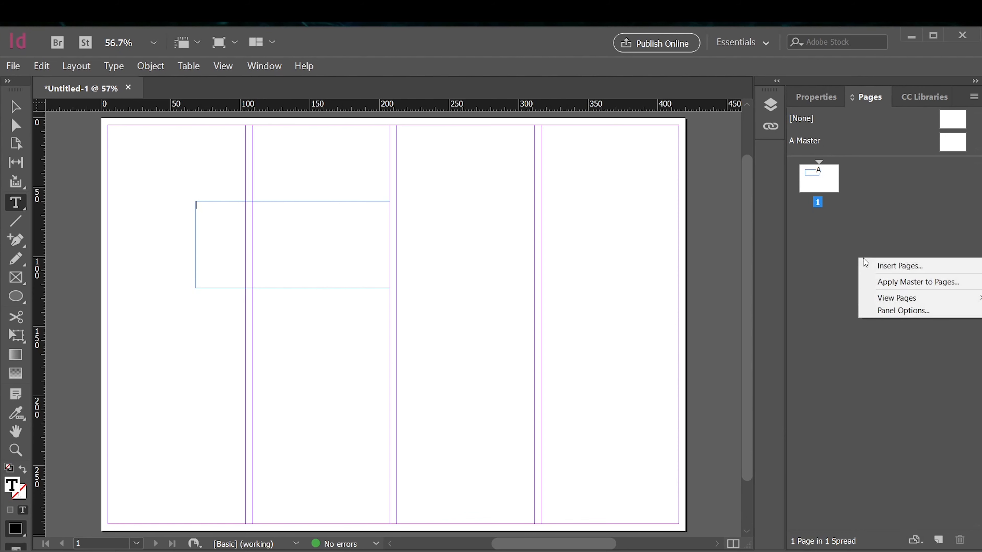
left_click(887, 271)
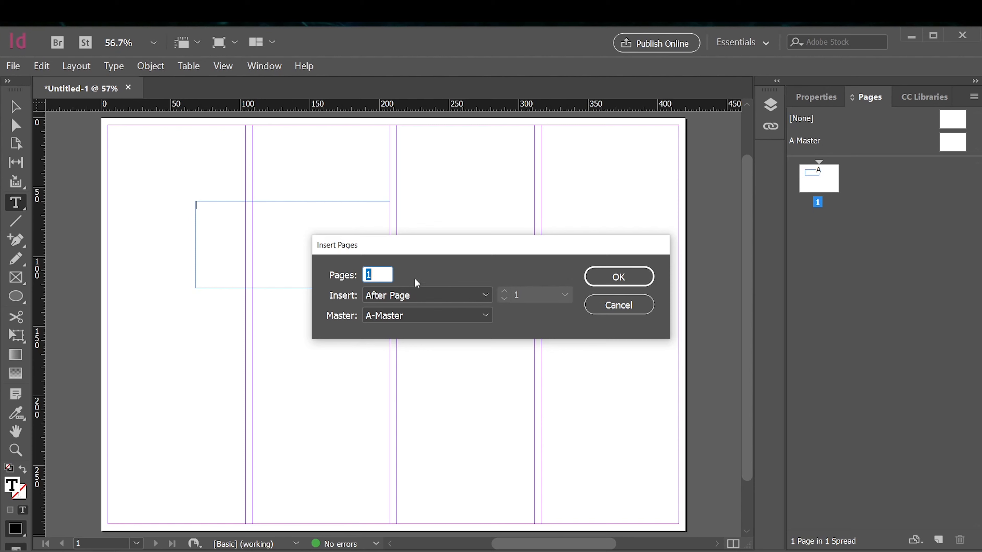
left_click(619, 277)
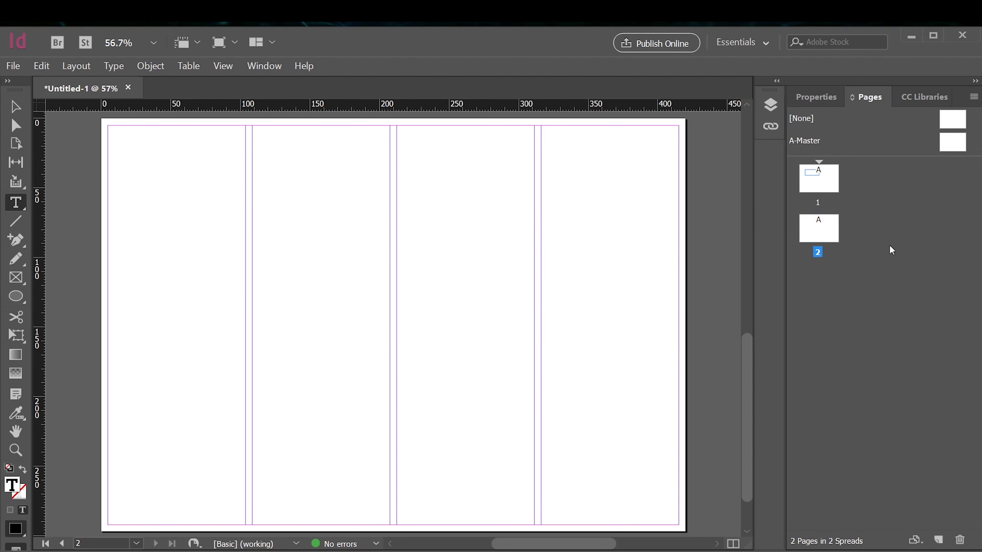
- Add a text frame about 197 by 102 mm at A-Master's upper-left margin corner, containing the sample text "HQERUGHEOUBEHRVOEN"
double_click(962, 146)
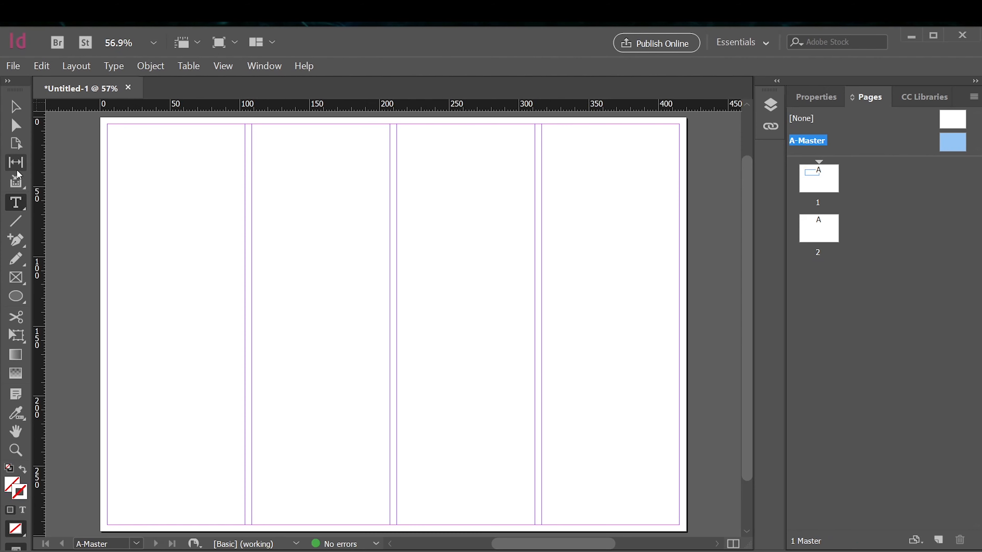
mouse_move(108, 124)
left_mouse_down()
mouse_move(125, 149)
mouse_move(383, 267)
left_mouse_up()
type("HQERUGHEOUBEHRVOEN")
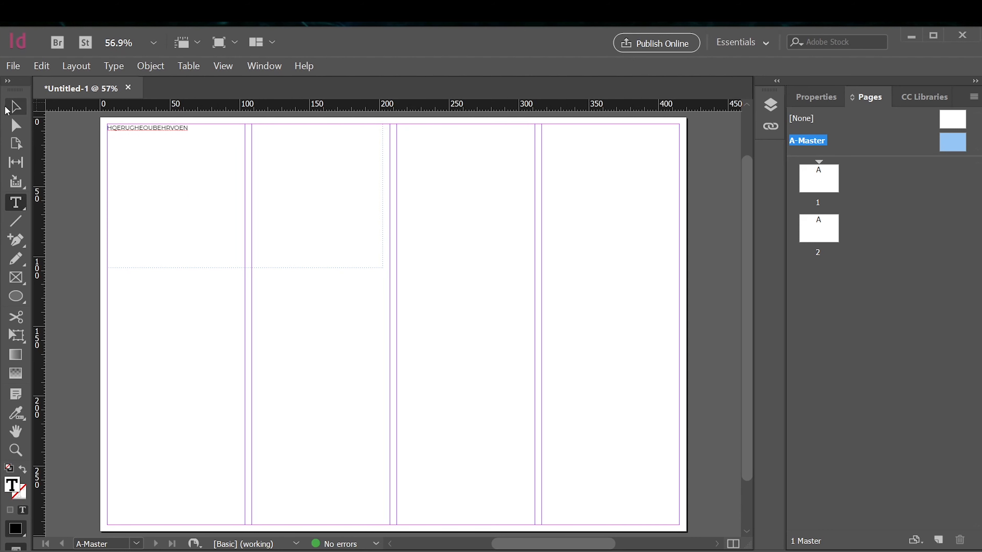
left_click(8, 110)
- Check pages 1 and 2 for the sample text added on the master page
double_click(819, 176)
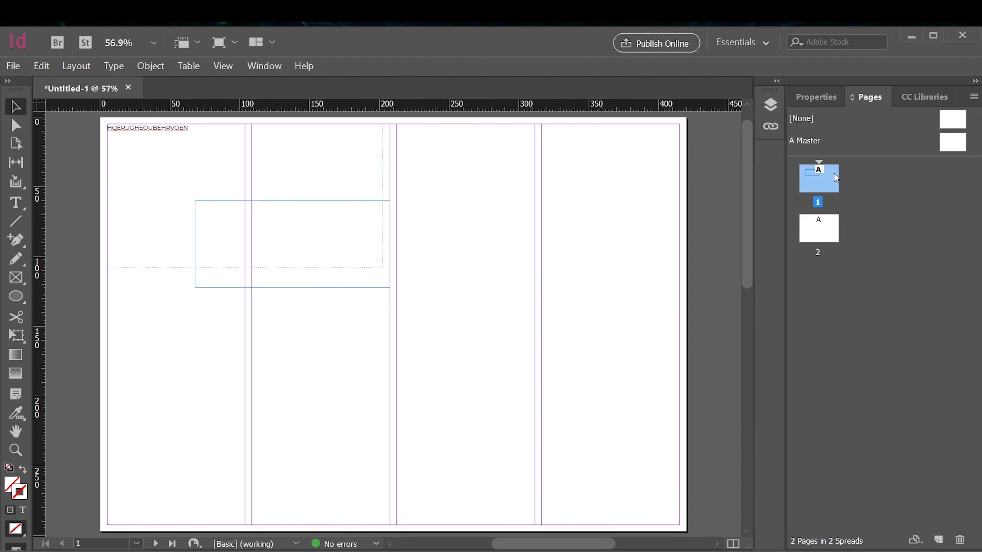
scroll(406, 272, "down", 1)
scroll(406, 273, "down", 2)
scroll(406, 273, "up", 1)
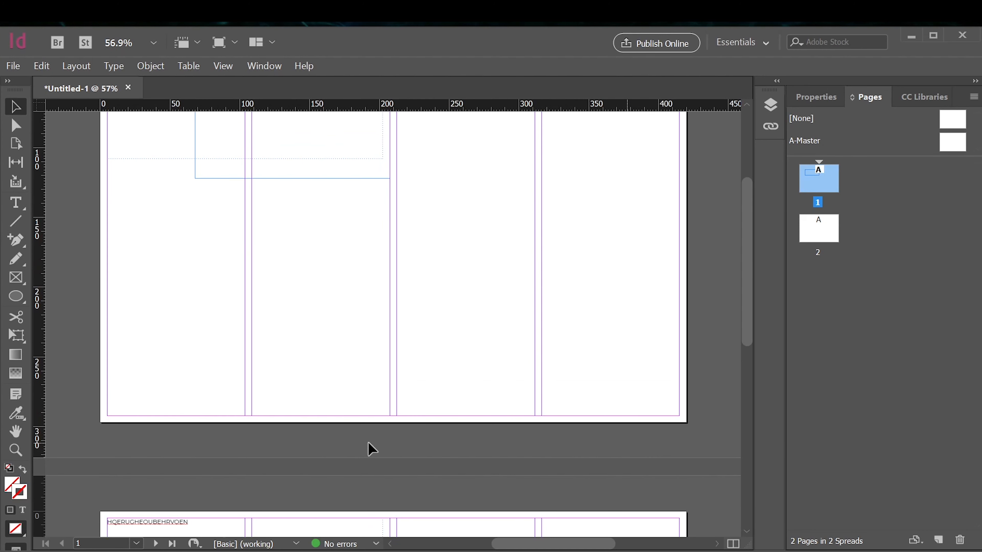
key("ctrl+0")
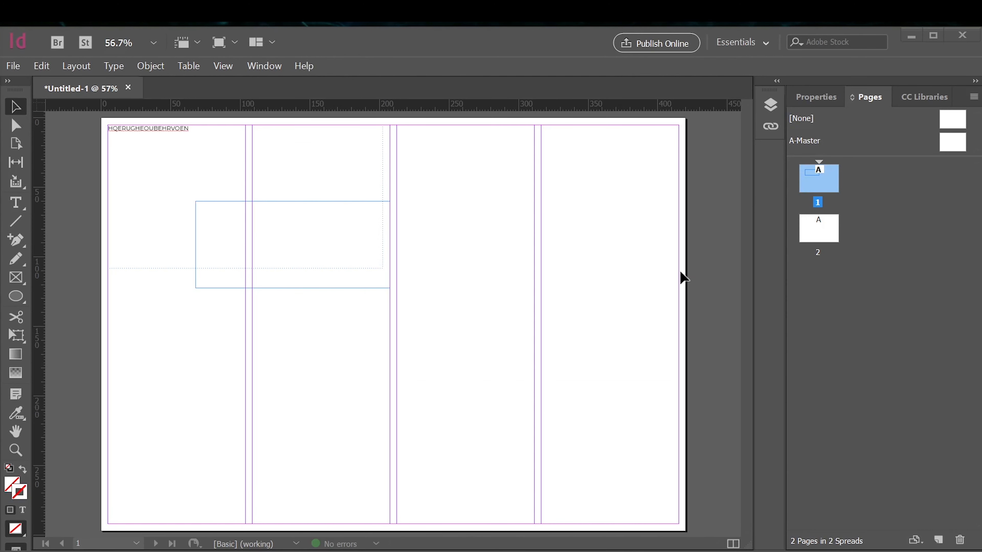
- Delete the sample text frame from A-Master
double_click(942, 141)
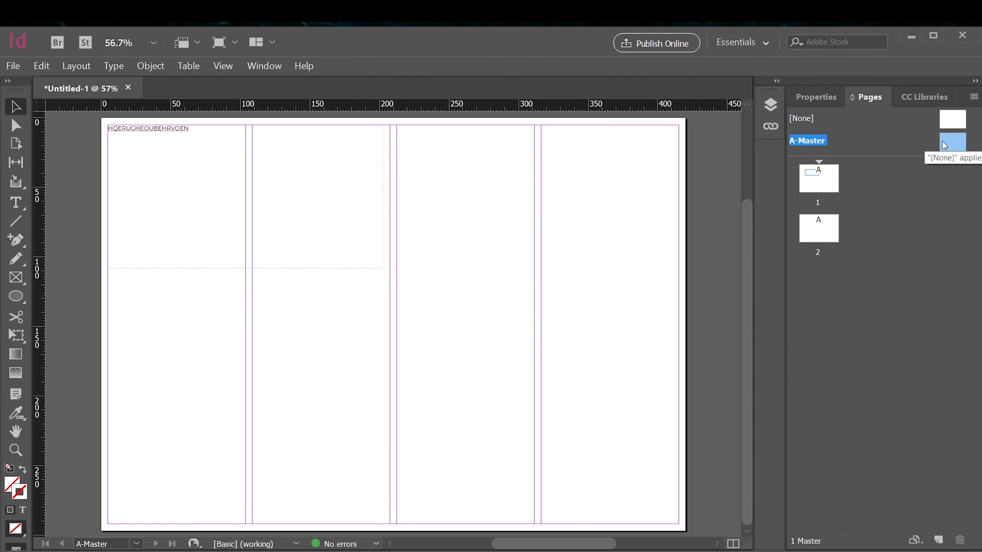
left_click(157, 184)
key("Delete")
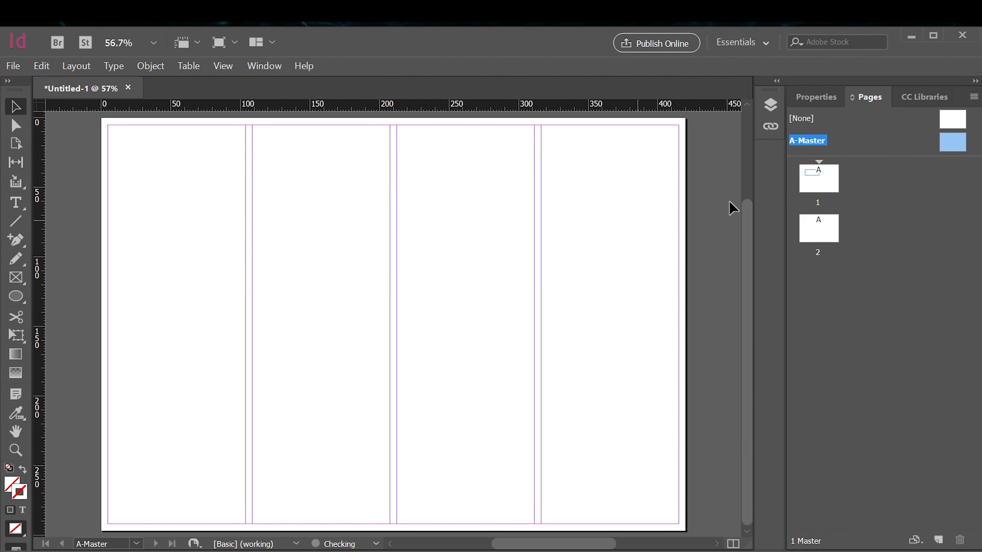
- Delete the empty text frame from page 1
double_click(832, 176)
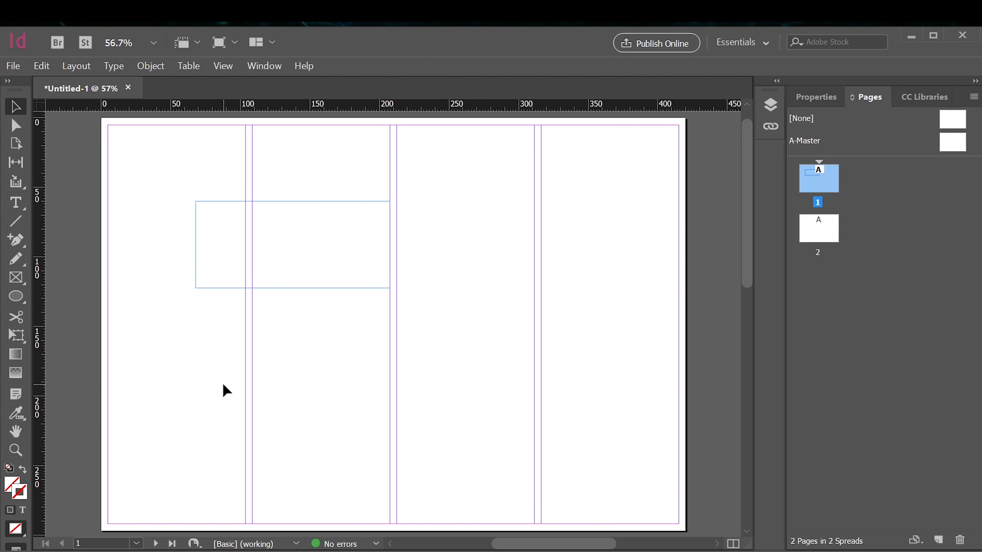
left_click(356, 217)
key("Delete")
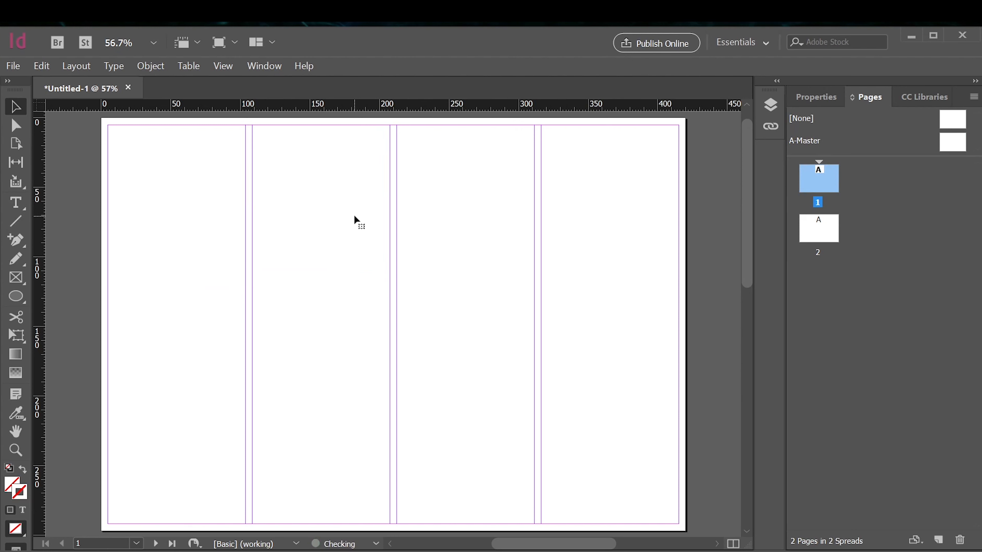
- Place the four photos on page 1, overlapping one another
left_click_drag(390, 181, 164, 227)
key("ctrl+d")
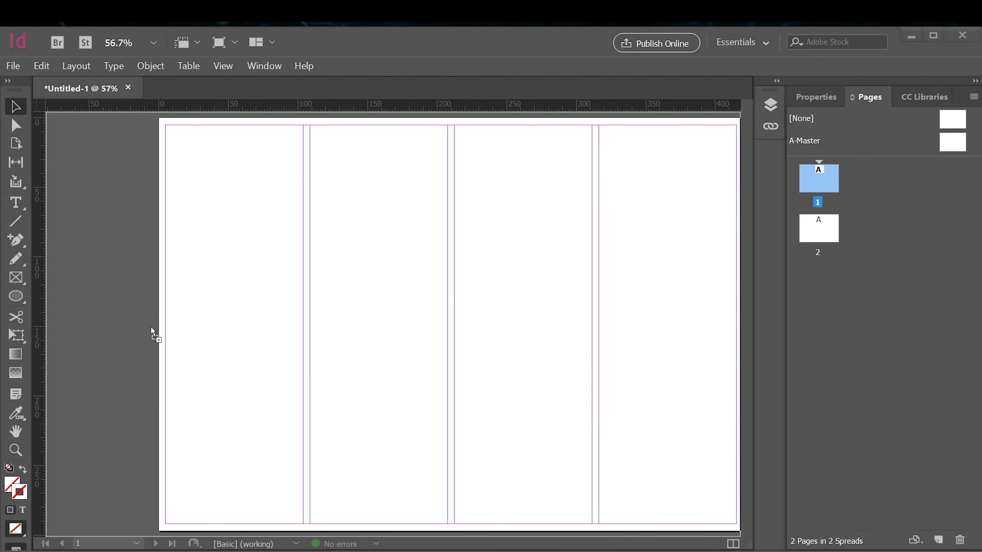
left_click(483, 319)
left_click(484, 320)
left_click(465, 321)
left_click(446, 320)
left_click(422, 320)
left_click_drag(537, 284, 415, 417)
left_click_drag(476, 376, 289, 231)
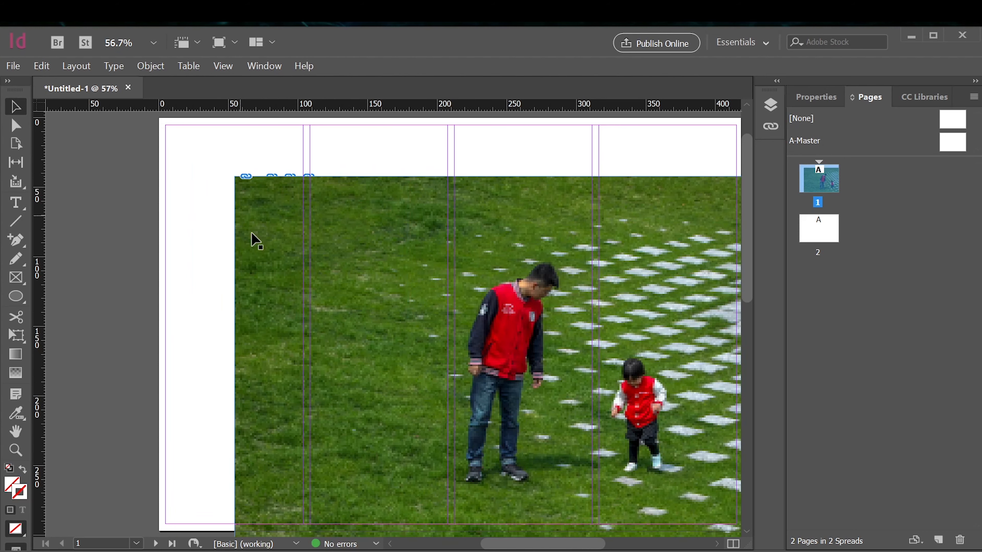
- Scale the large lawn photo down to about 222 mm wide and position it over the smaller photos in the page's left half
left_click(488, 357)
left_click_drag(235, 174, 232, 196)
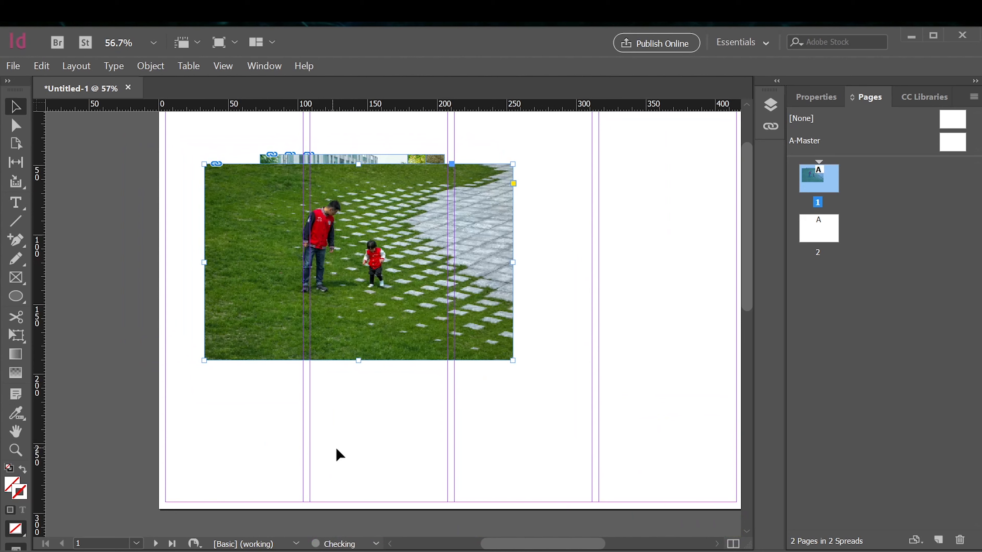
scroll(340, 433, "up", 3)
left_click(359, 331)
left_click_drag(215, 313, 537, 304)
left_click(549, 242)
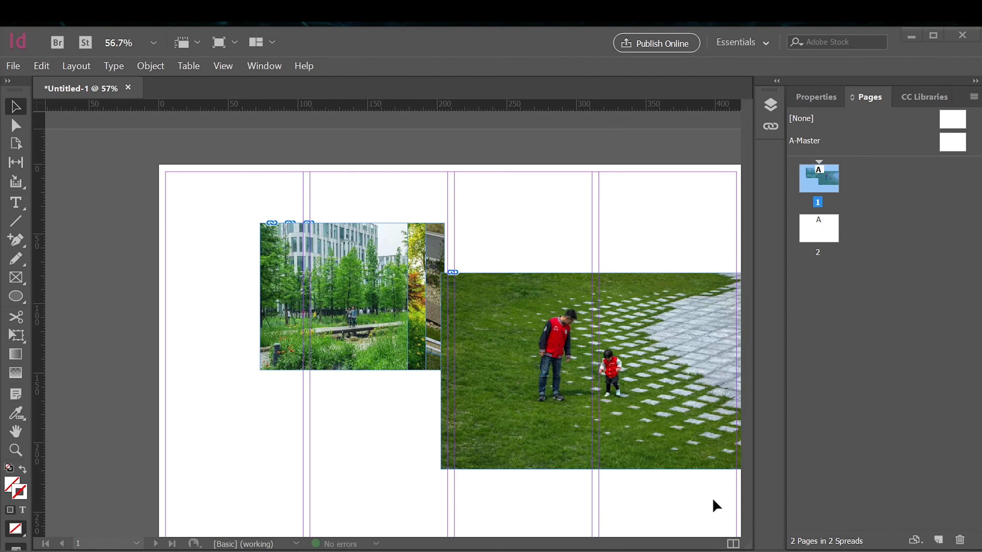
left_click_drag(519, 430, 296, 400)
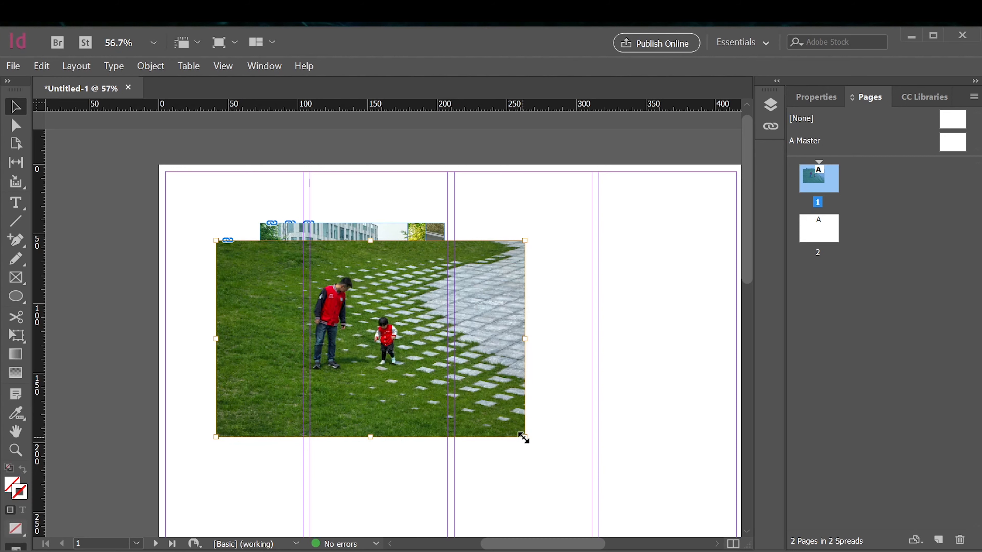
- Enlarge the lawn photo's content to about 275 mm wide inside its frame and shift it to the frame's centre
left_click_drag(524, 437, 598, 408)
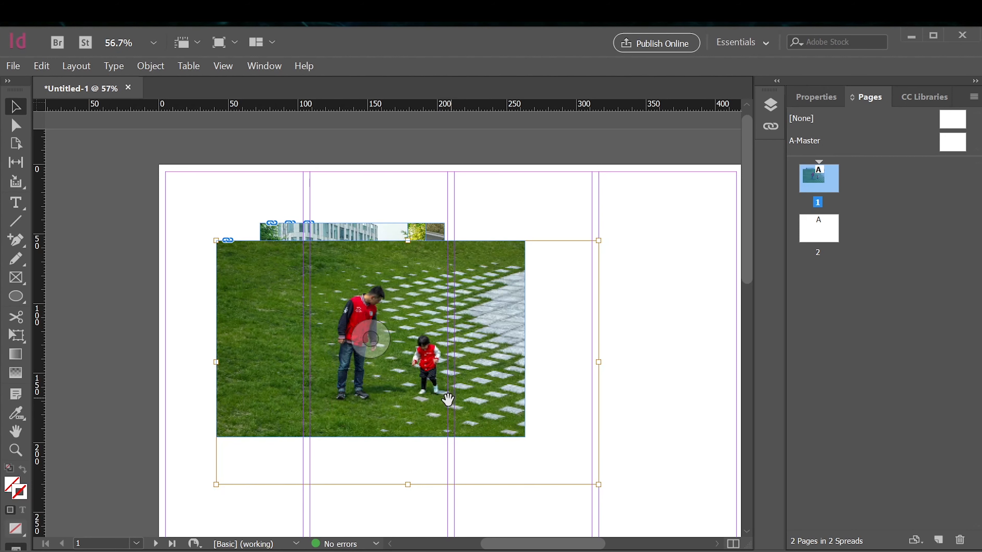
key("ctrl+z")
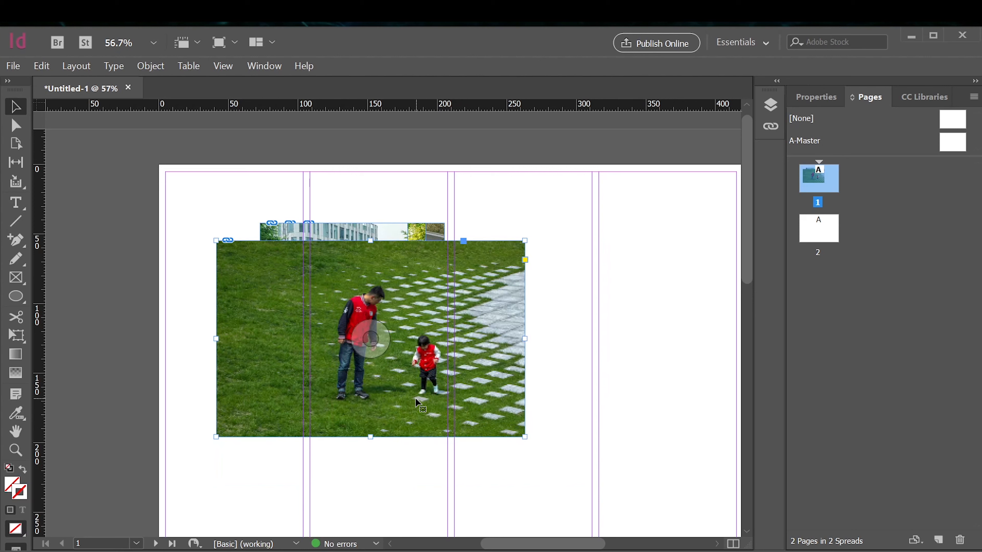
double_click(416, 398)
left_click_drag(416, 383, 378, 361)
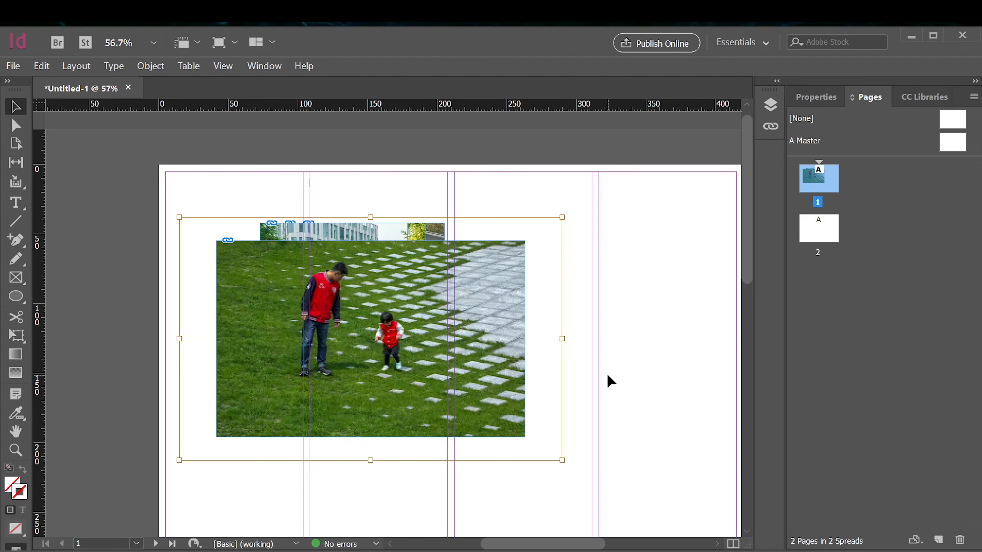
- Undo the shift and the enlargement of the lawn photo's content, and deselect it
key("ctrl+z")
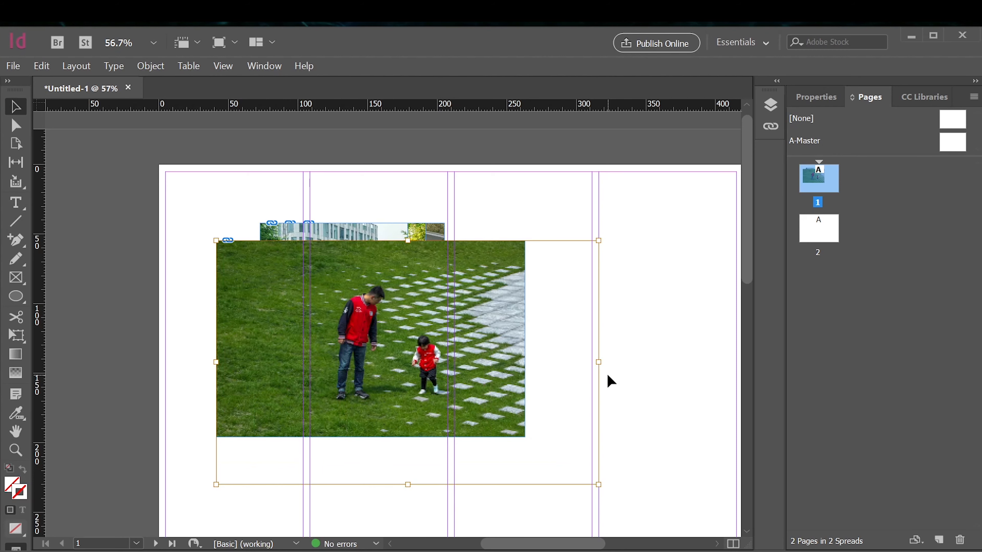
key("ctrl+z")
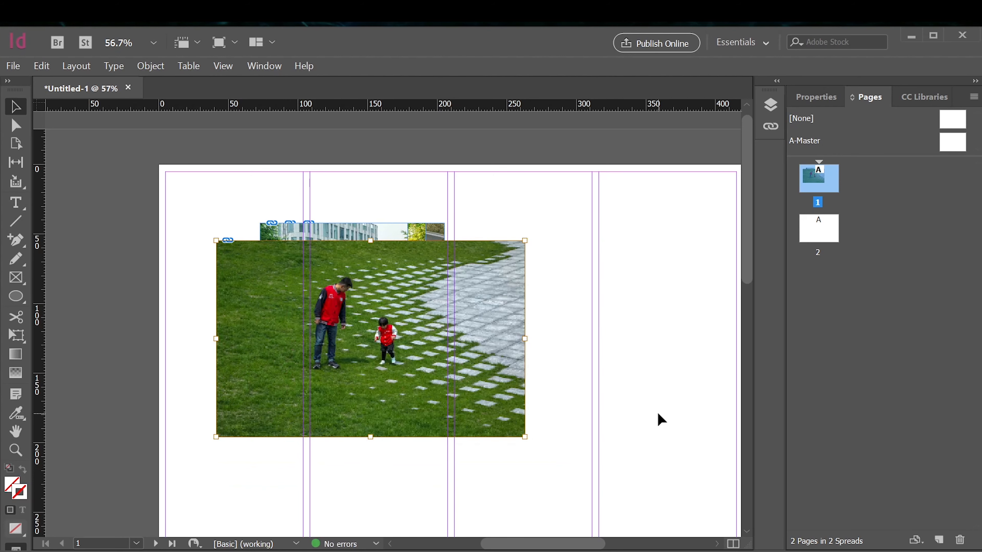
left_click(657, 422)
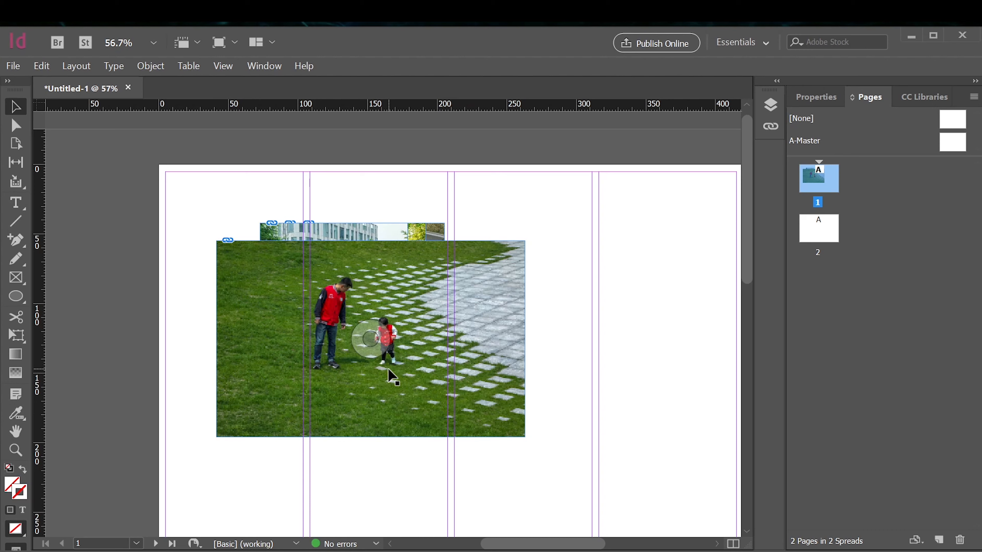
- Fit the lawn photo into the page's lower-right margin corner at about 314 mm wide, and show the layout guides
key("ctrl+0")
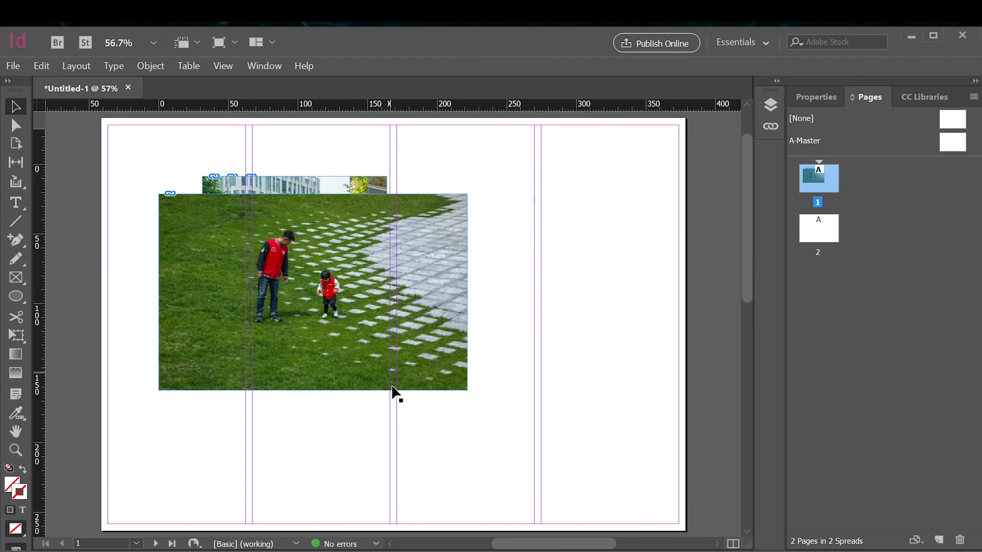
left_click_drag(403, 355, 614, 489)
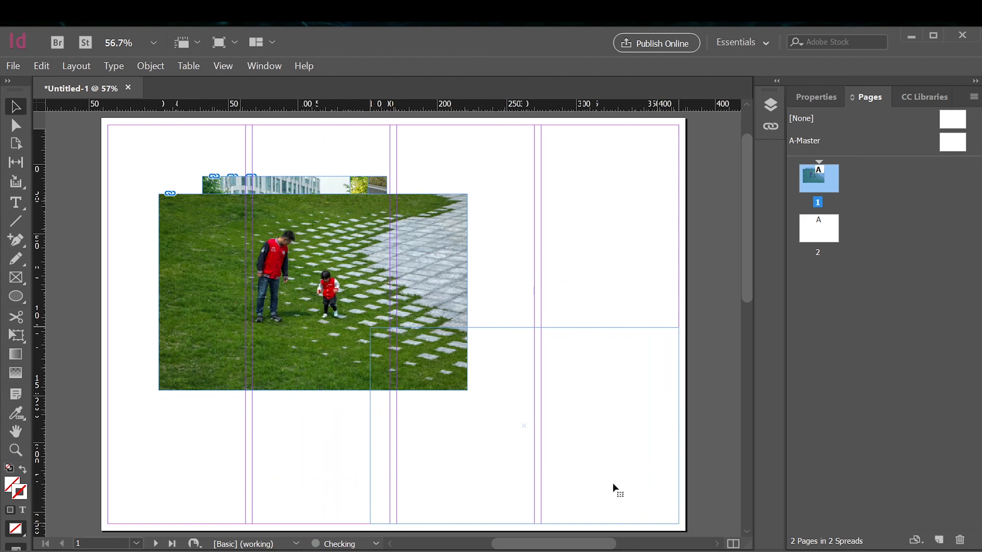
left_click_drag(371, 328, 398, 367)
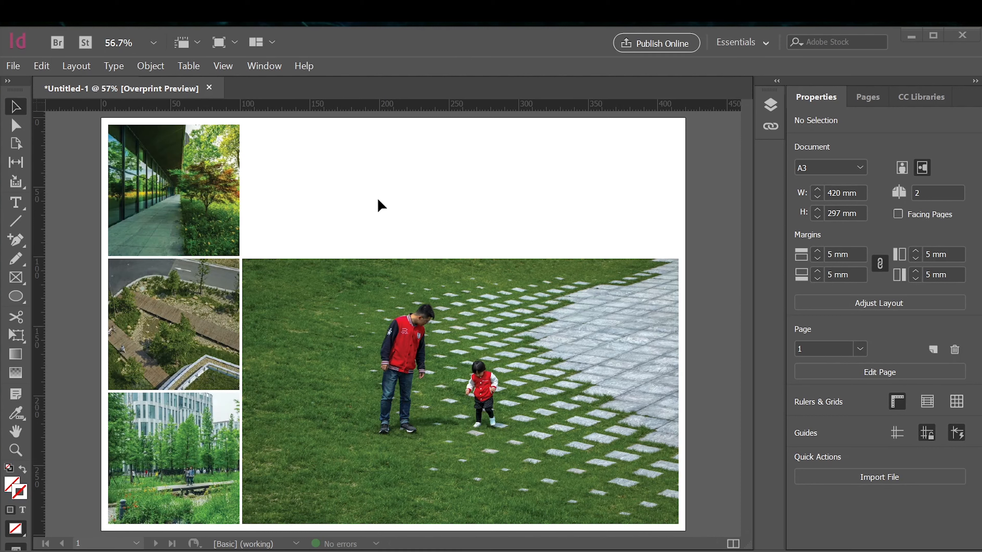
key("w")
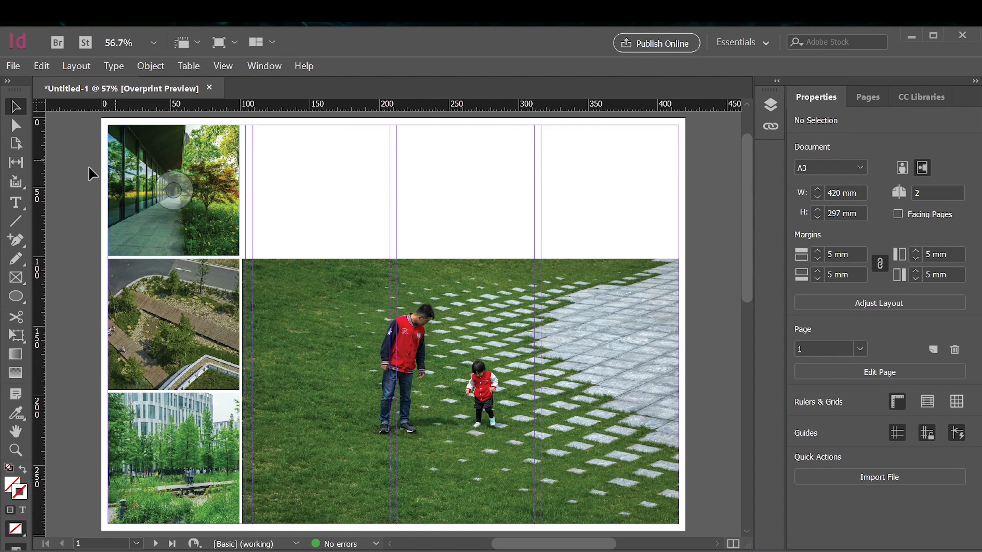
- Add a text frame about 135 mm wide and 53 mm high above the lawn photo, reading "IMAGES", and select the frame
left_click(16, 202)
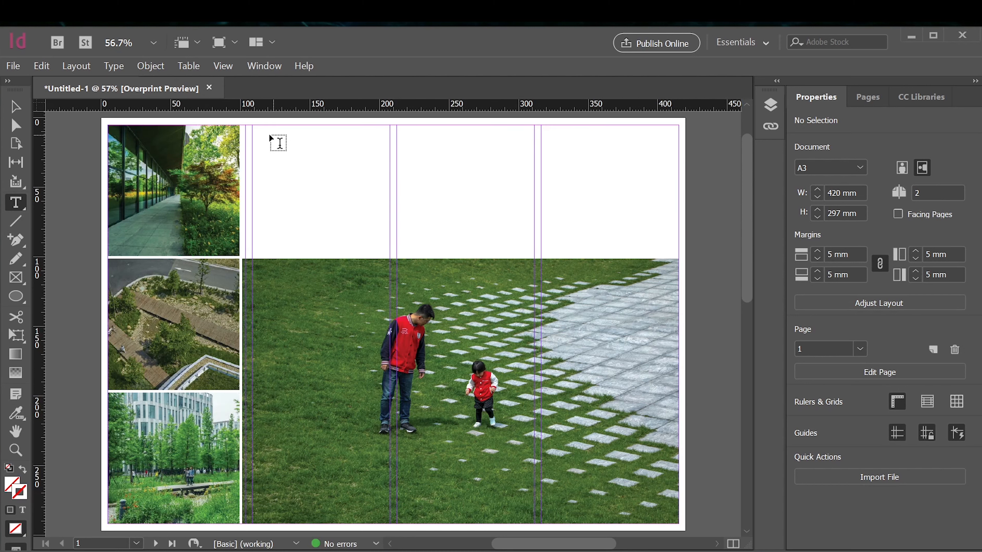
left_click_drag(246, 125, 434, 197)
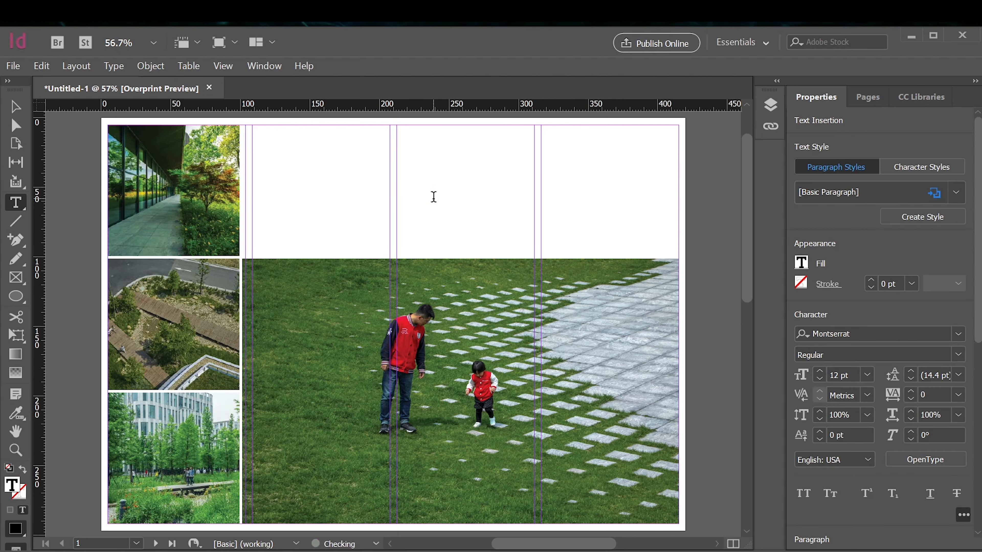
type("IMAGESA")
key("BackSpace")
left_click(585, 211)
key("v")
left_click(362, 165)
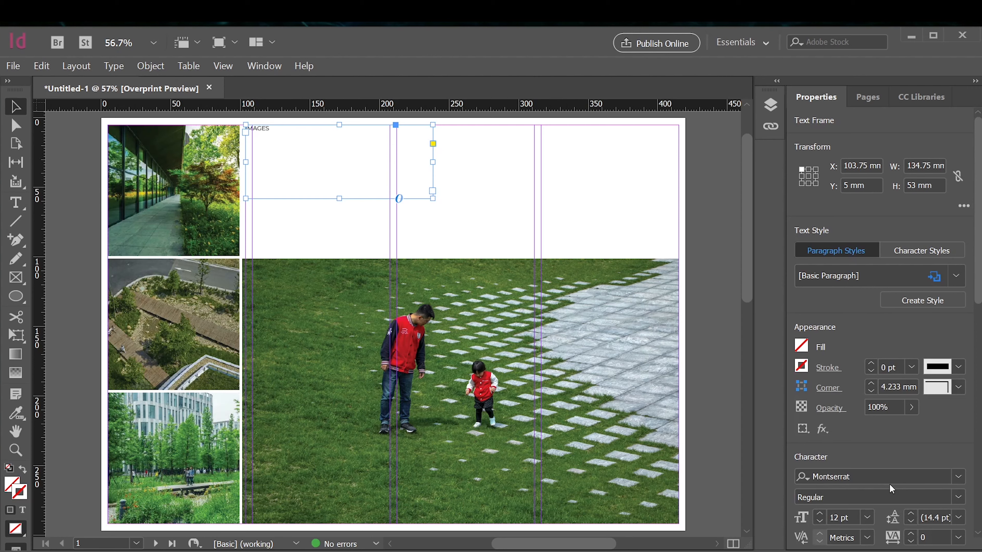
- Try the Bold style and the Baskerville Old Face font on the IMAGES title
scroll(906, 426, "down", 3)
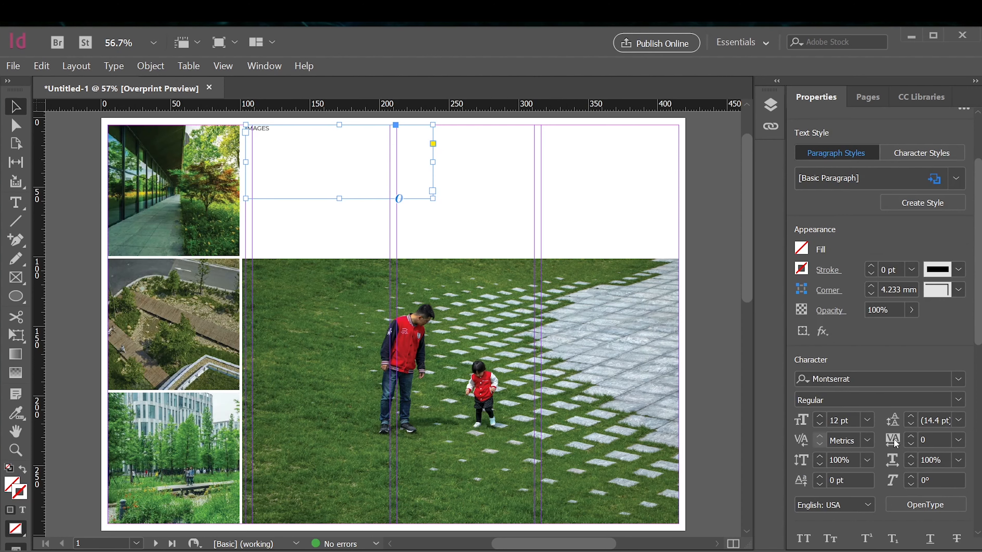
left_click(959, 400)
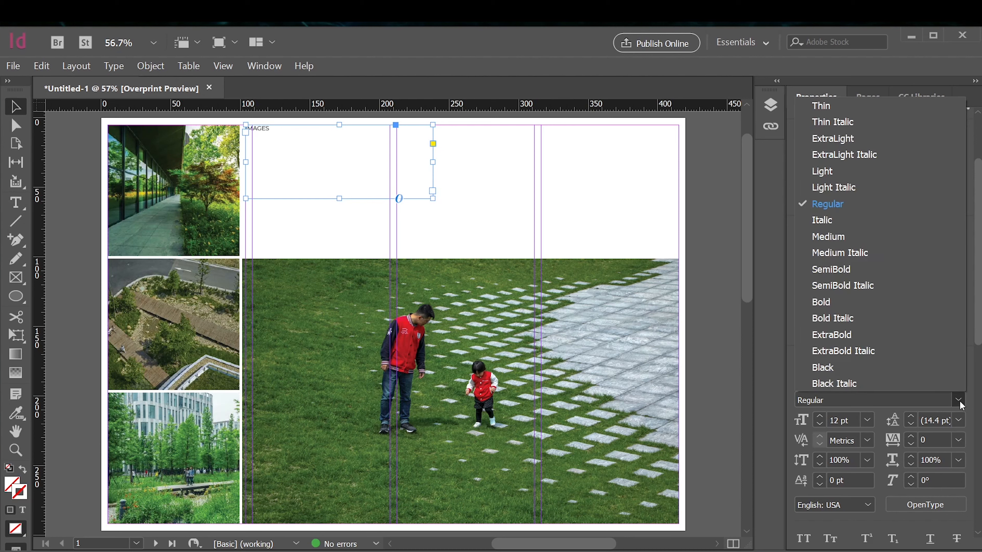
left_click(850, 301)
left_click(953, 383)
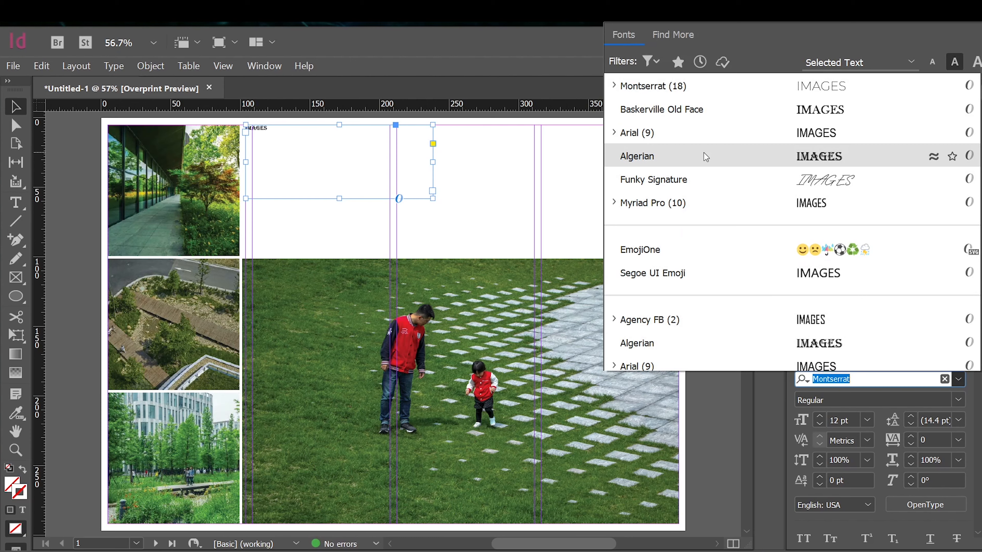
scroll(704, 153, "down", 4)
scroll(707, 171, "down", 4)
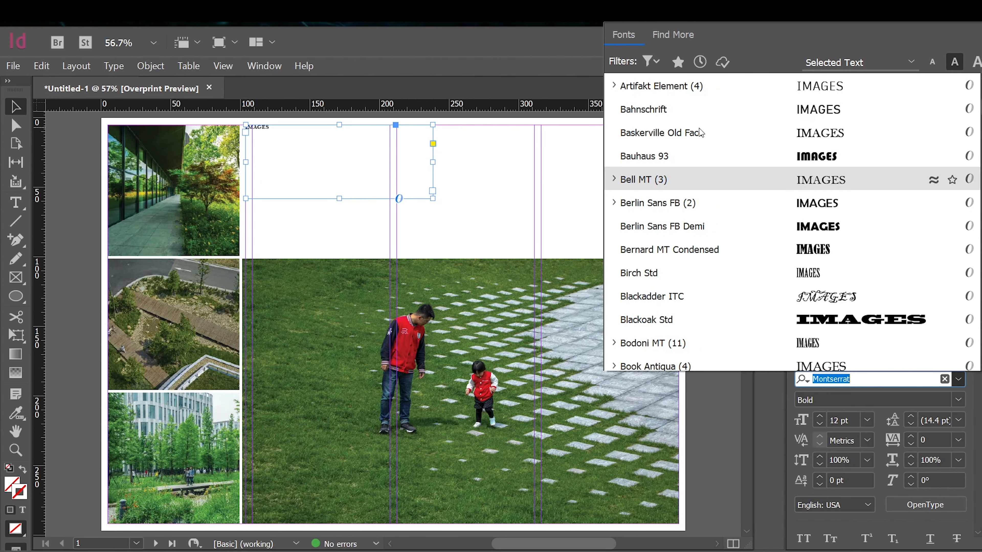
left_click(710, 133)
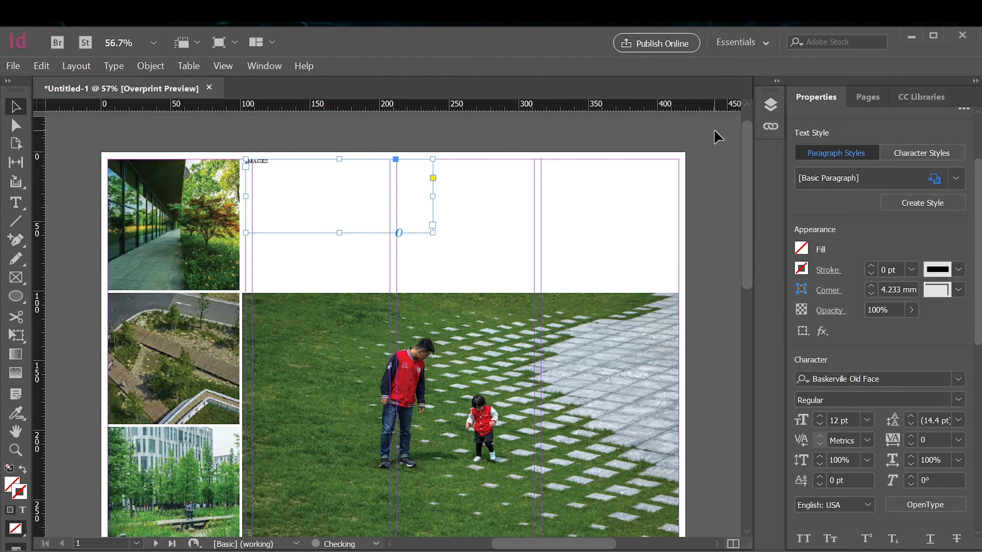
- Set the IMAGES title to 48 pt Montserrat Regular and align its frame with the lawn photo's left edge
left_click(868, 420)
left_click(859, 371)
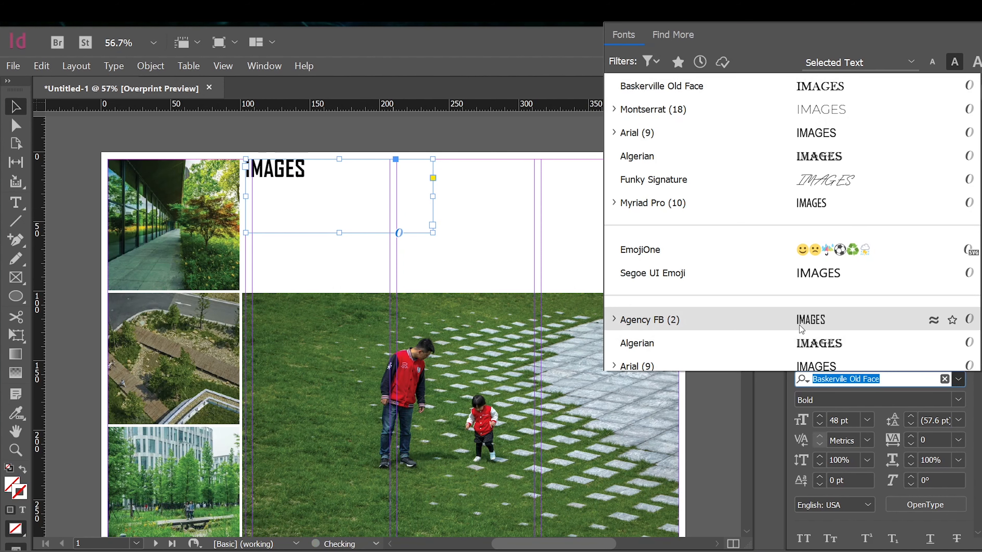
scroll(793, 349, "down", 5)
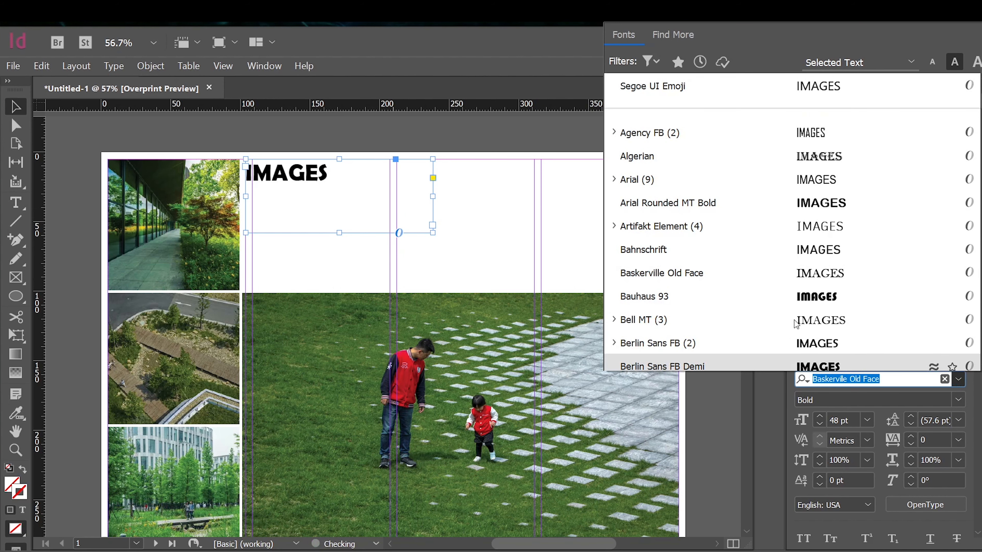
scroll(797, 342, "down", 4)
scroll(801, 338, "up", 8)
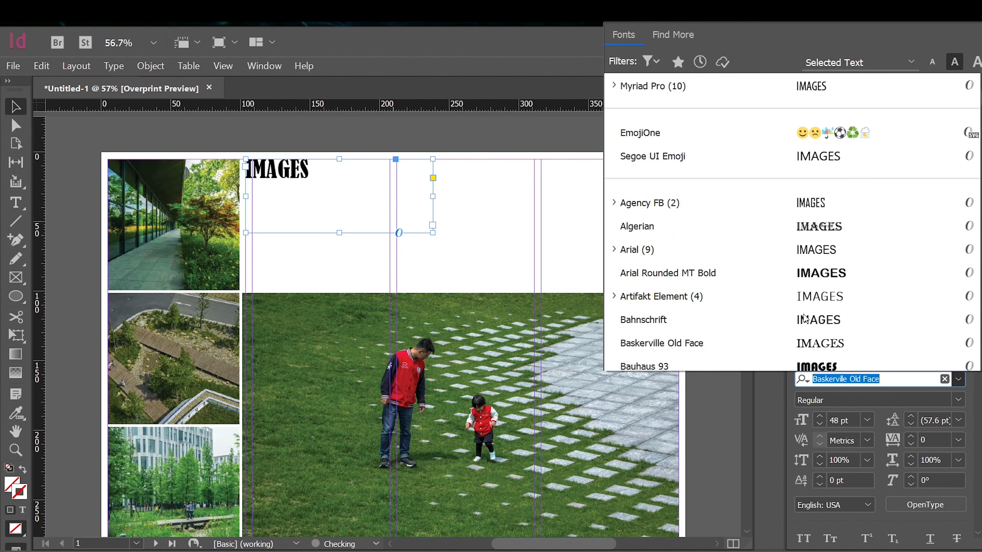
left_click(730, 105)
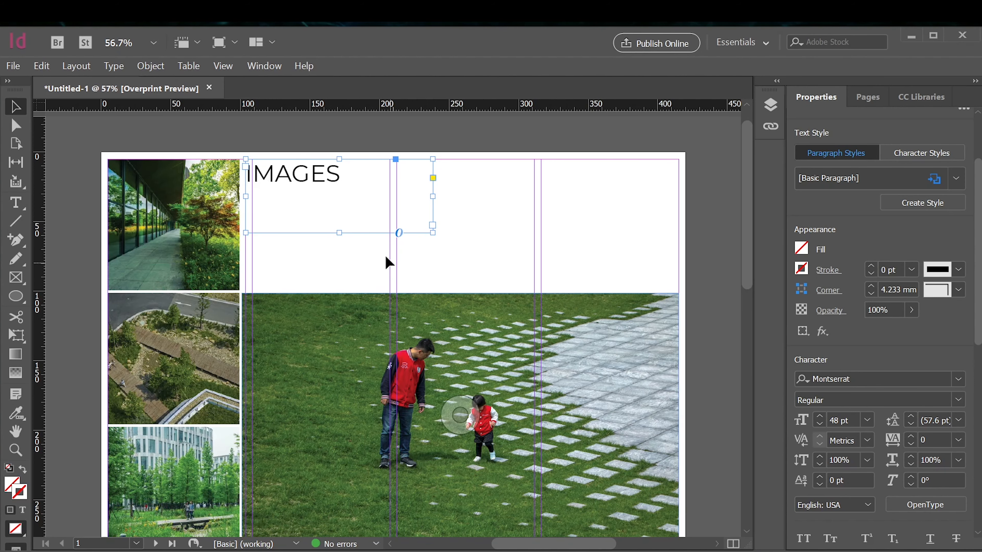
left_click(504, 253)
left_click_drag(364, 207, 358, 205)
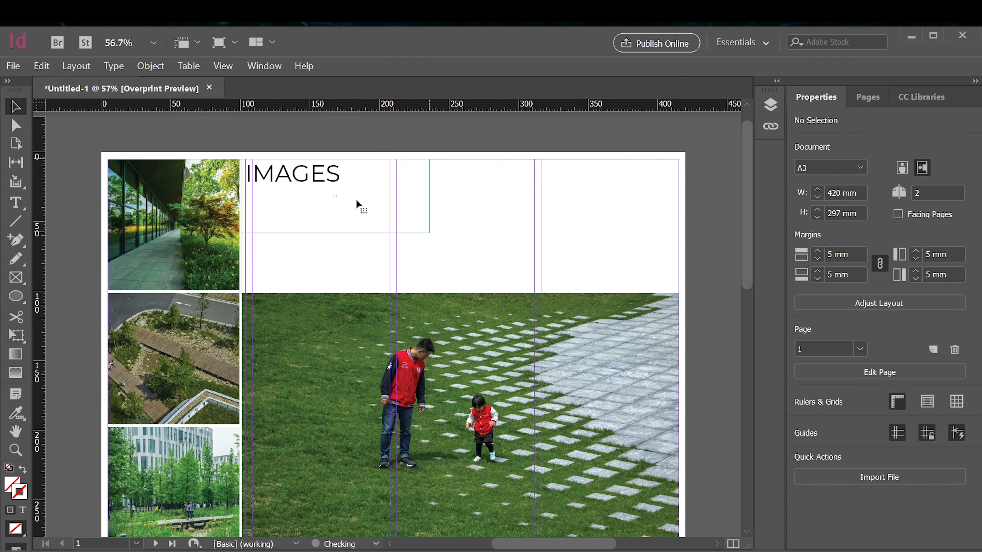
- Try centred and right paragraph alignment on the IMAGES title, and return it to left alignment
scroll(872, 325, "down", 5)
scroll(873, 340, "down", 4)
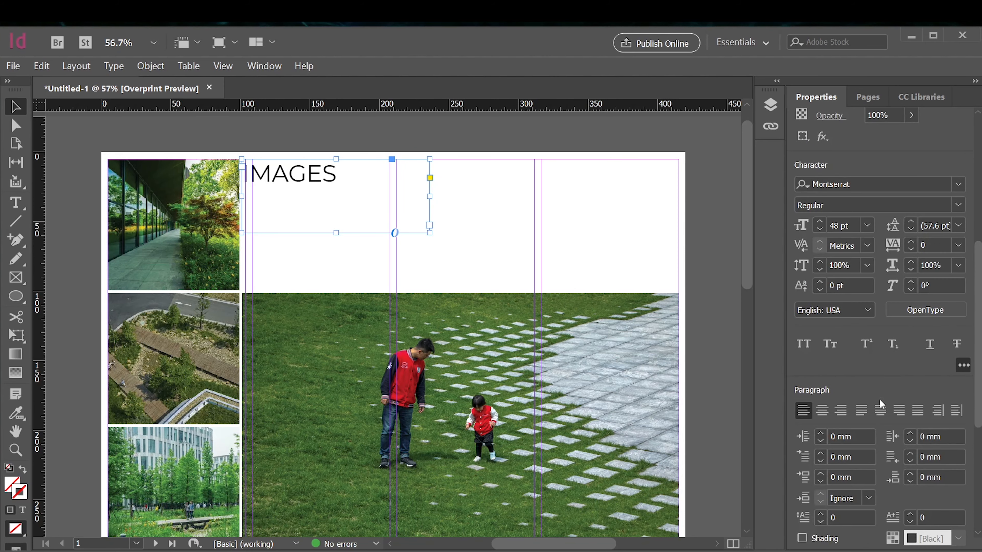
left_click(822, 410)
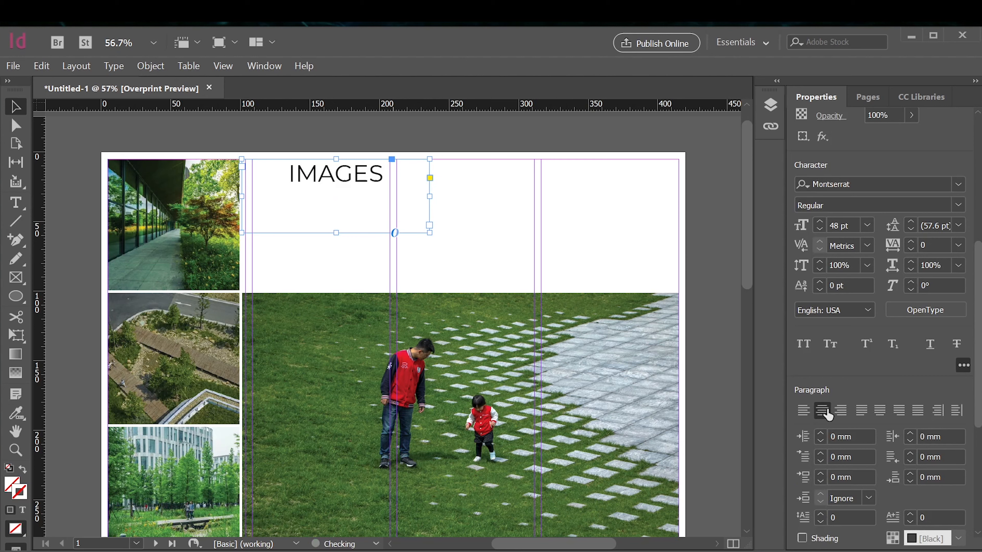
left_click(850, 415)
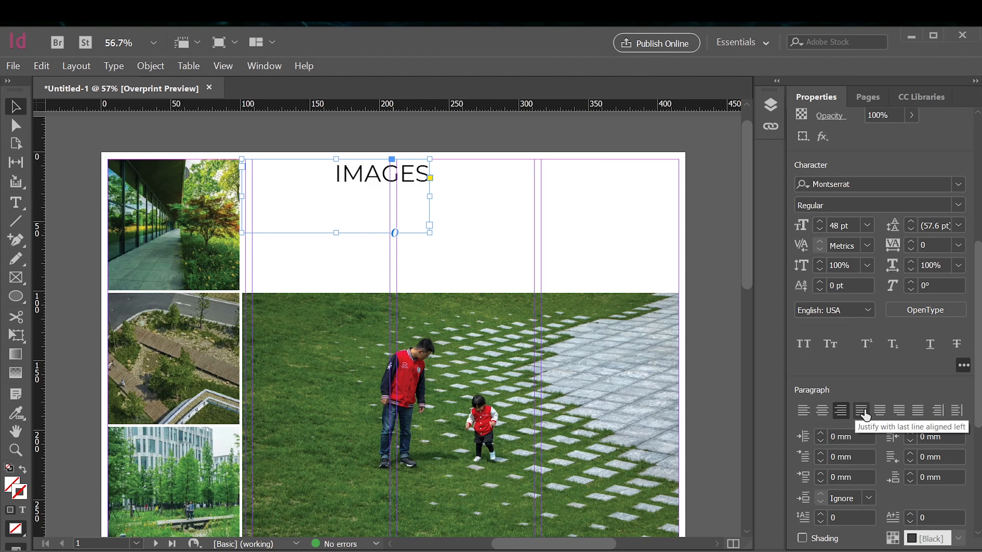
left_click(810, 413)
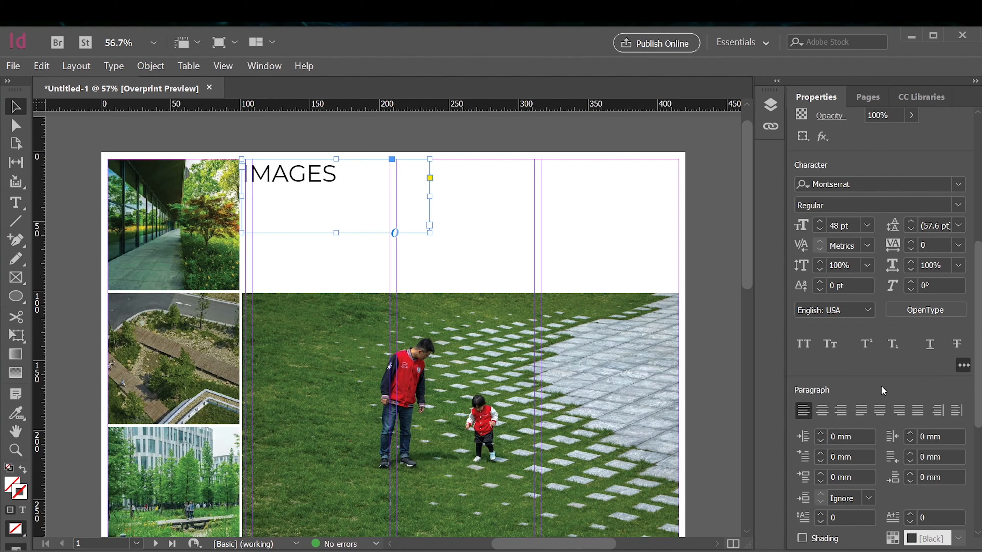
- Try aligning the IMAGES title to the baseline grid, and switch the grid alignment back off
scroll(881, 385, "down", 8)
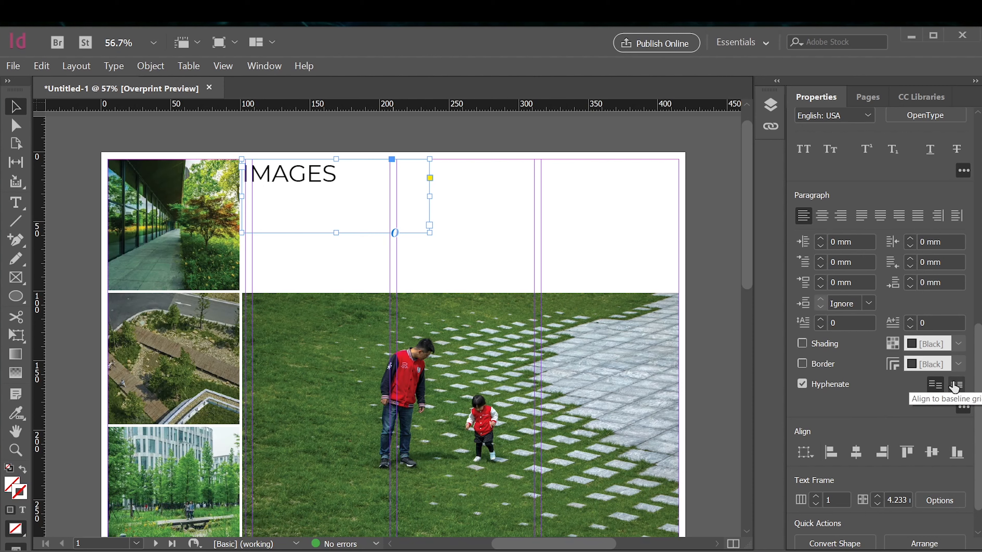
scroll(858, 393, "down", 1)
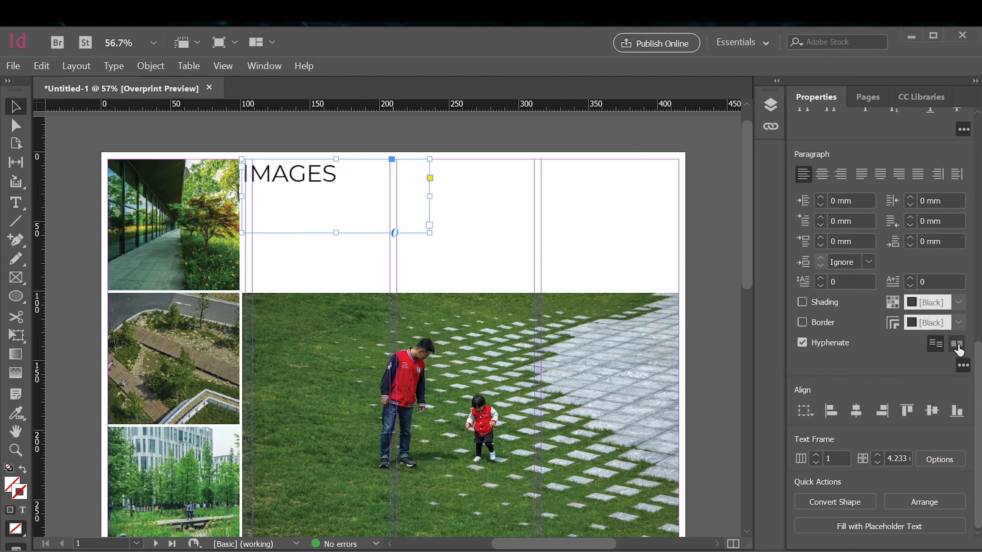
left_click(952, 345)
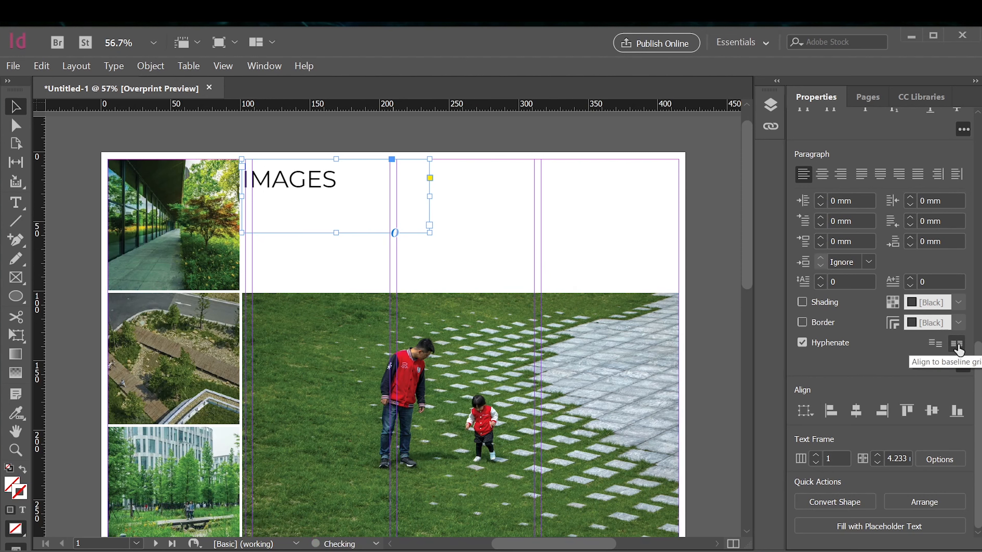
left_click(936, 343)
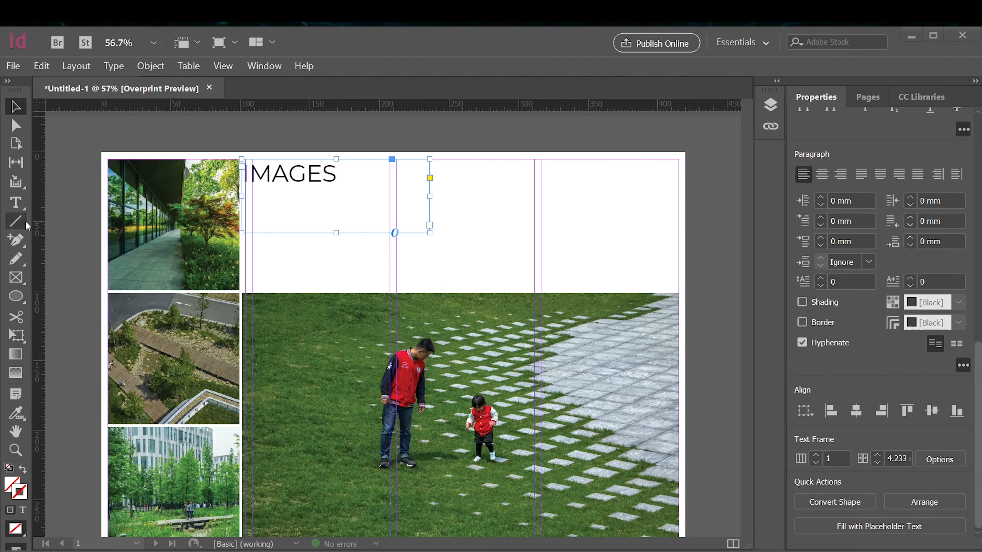
- Draw a wide text frame between the IMAGES title and the lawn photo and fill it with placeholder text
left_click(350, 265)
key("t")
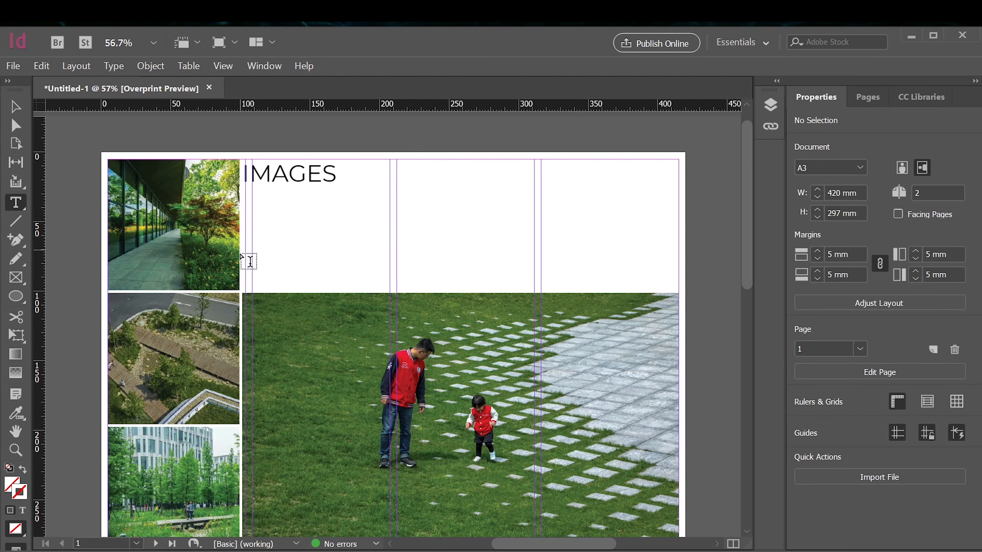
key("v")
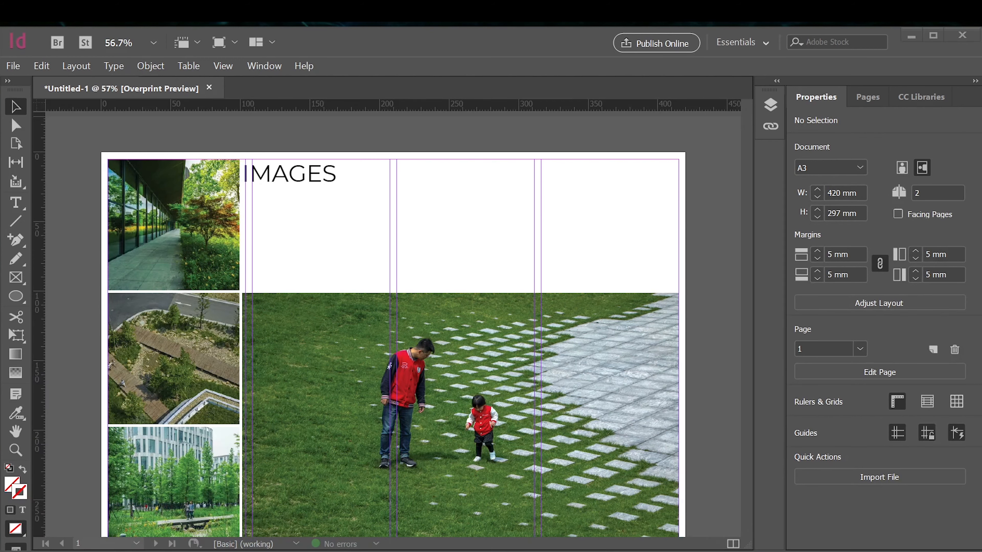
left_click(23, 201)
left_click_drag(245, 197, 612, 274)
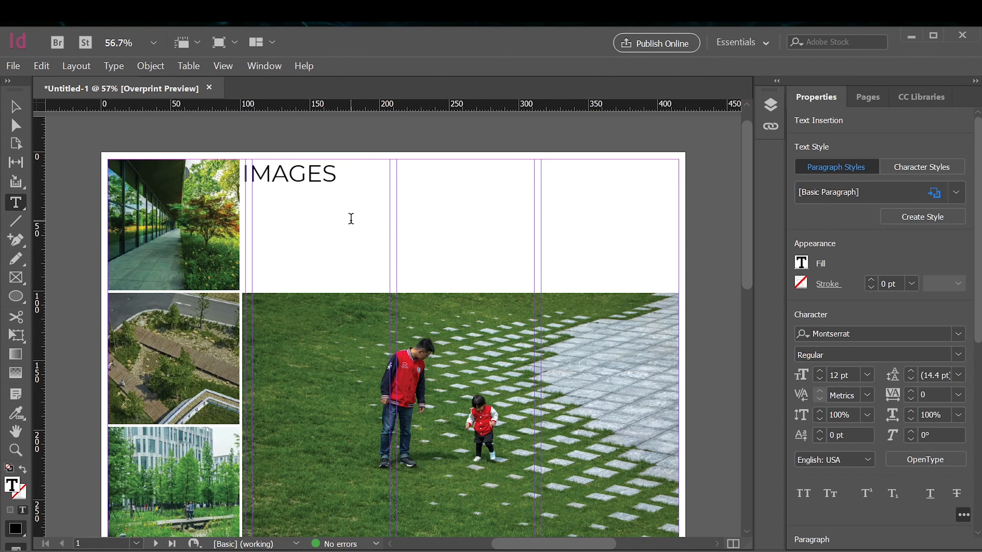
right_click(343, 216)
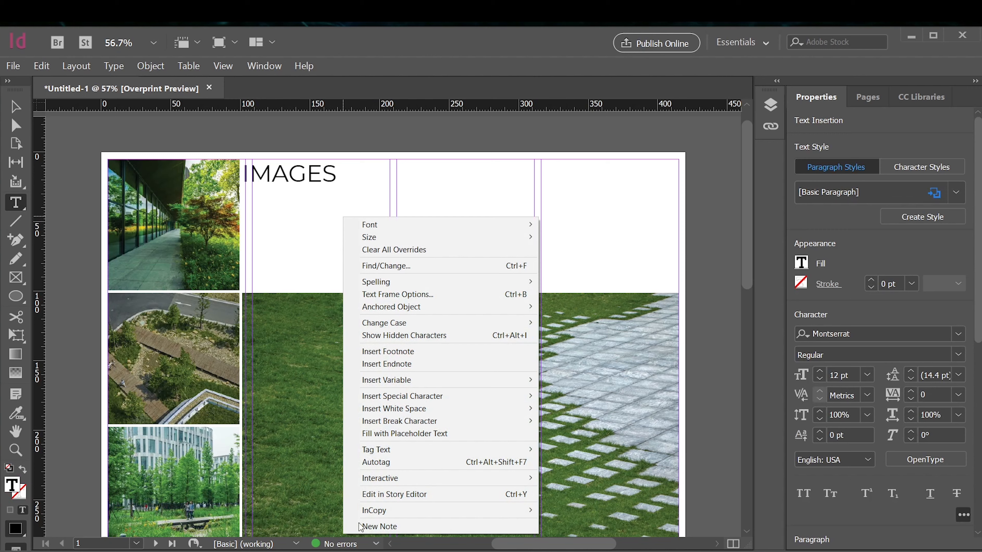
left_click(399, 436)
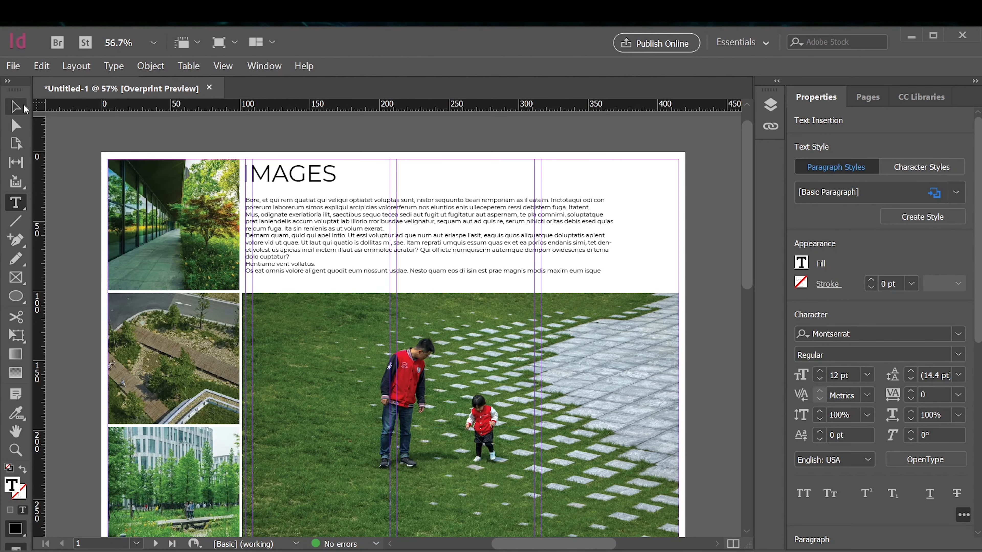
- Split the placeholder text frame into 2 columns, deselect it and hide the layout guides
left_click(17, 107)
scroll(876, 519, "down", 5)
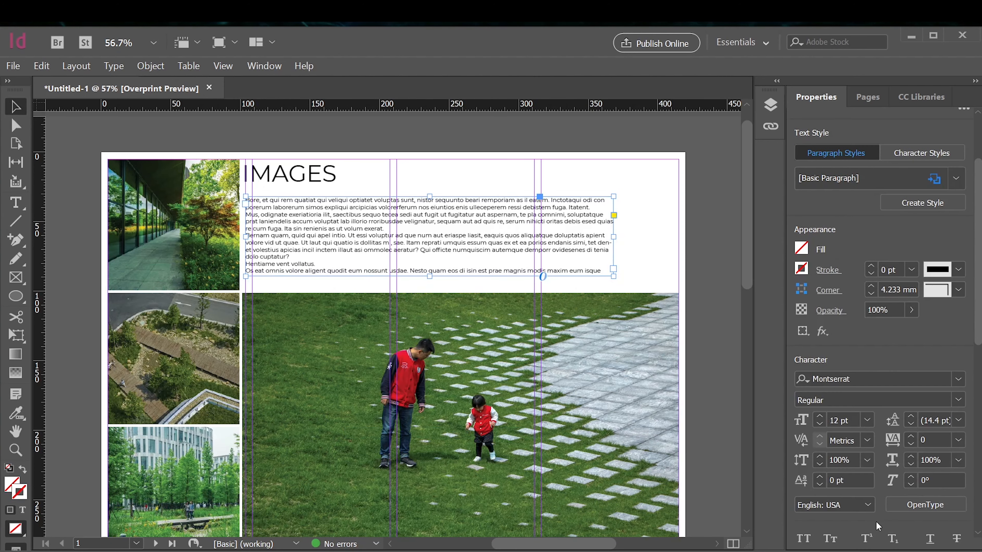
scroll(881, 486, "down", 8)
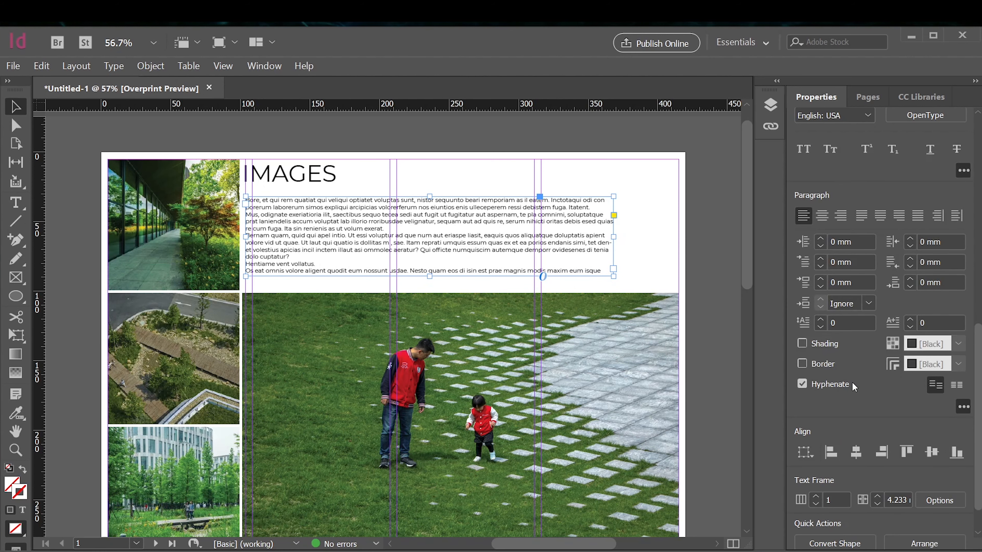
left_click(816, 497)
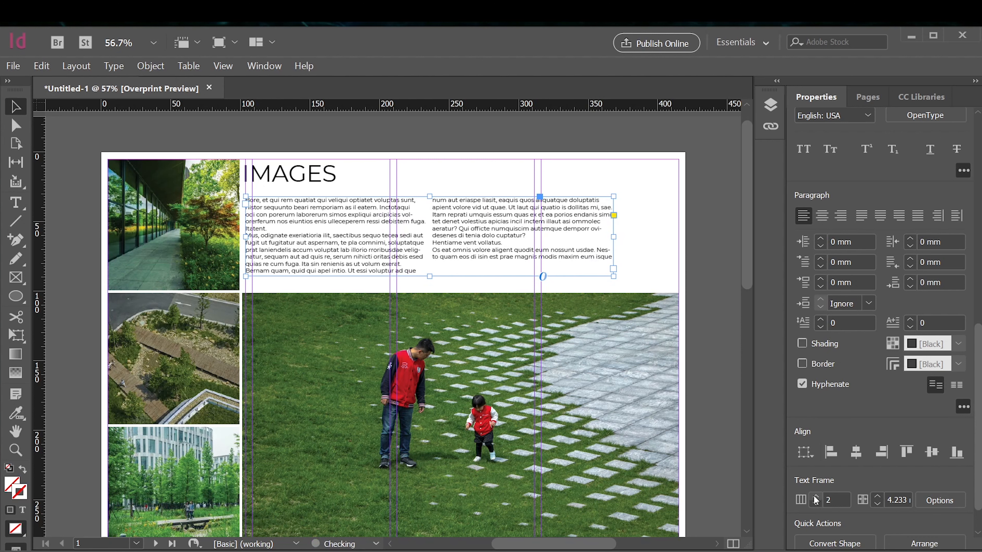
left_click(627, 233)
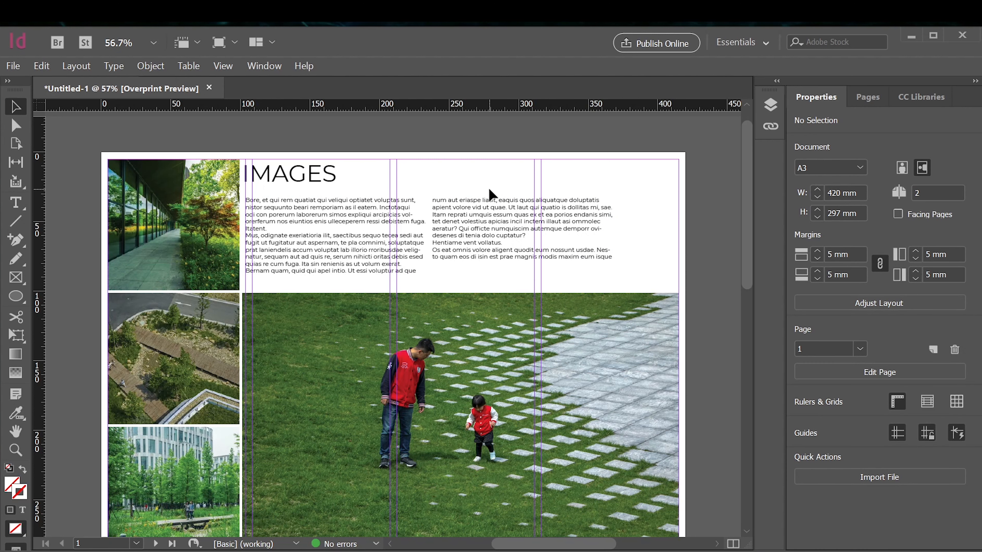
key("w")
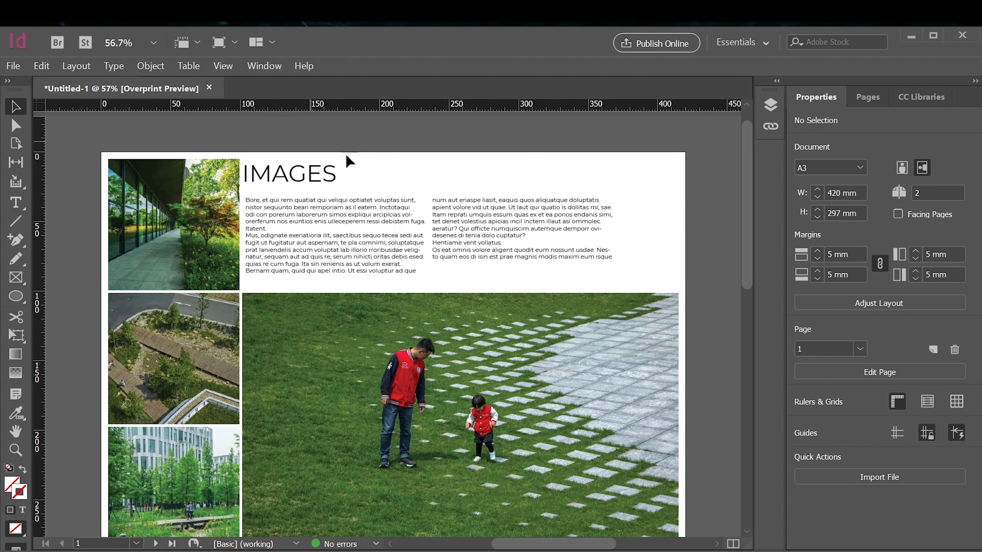
scroll(633, 222, "down", 1)
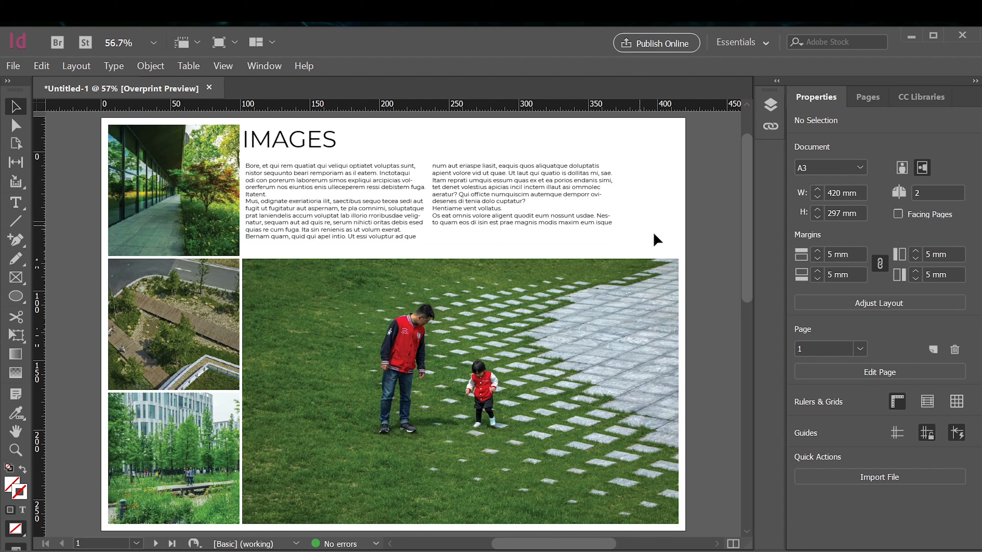
- Move the title and placeholder text frames slightly right, and nudge the placeholder frame to line up with the title frame's left edge
left_click(333, 143)
left_click(298, 201, "shift")
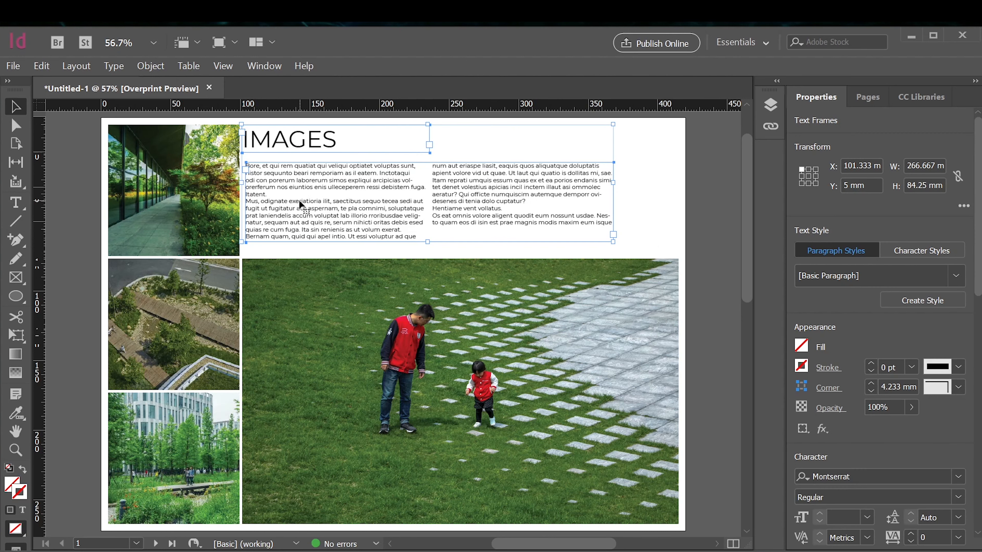
left_click_drag(284, 190, 297, 192)
left_click(310, 248)
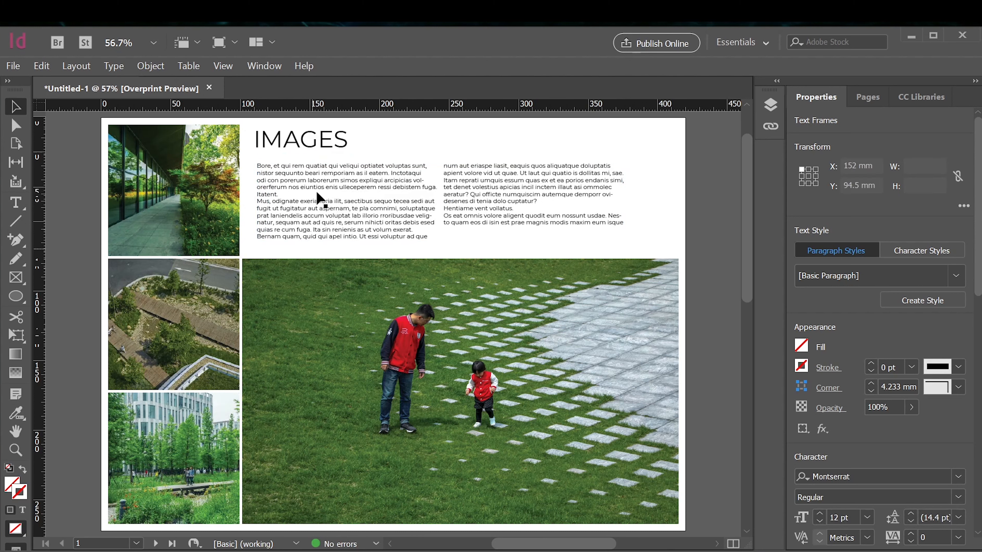
left_click_drag(313, 186, 311, 187)
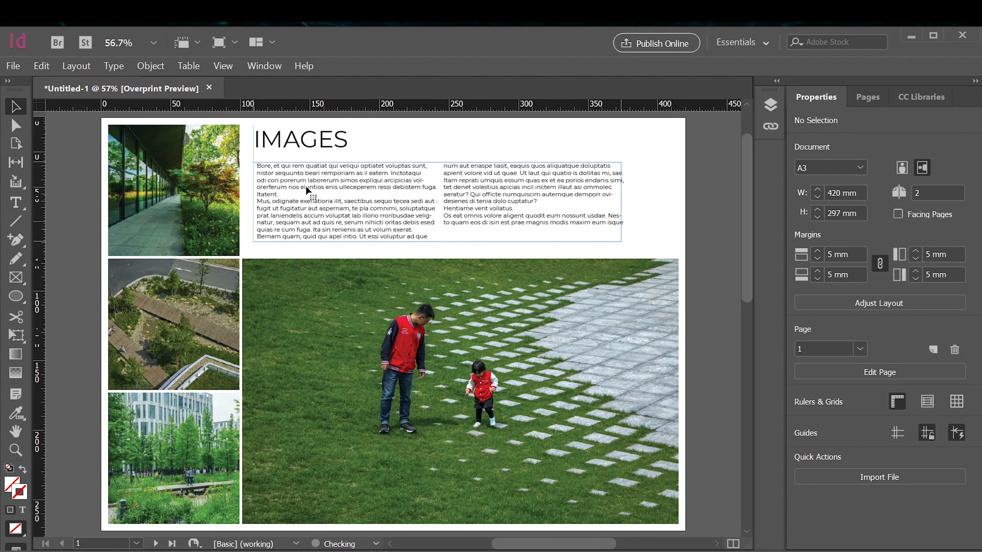
- Start exporting the finished page and choose the Dynamic Modeling of Cities folder inside 2021 B as the destination
left_click(73, 186)
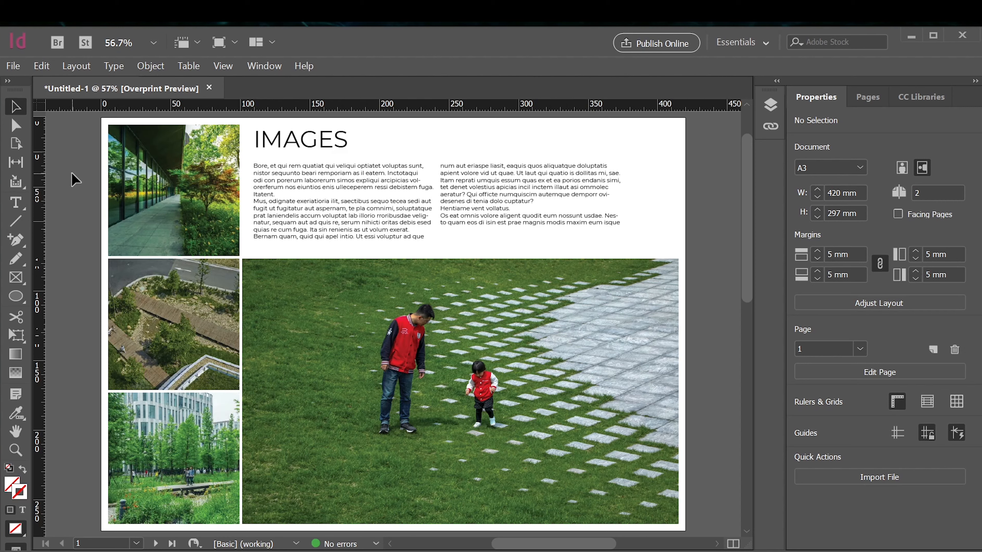
left_click(13, 67)
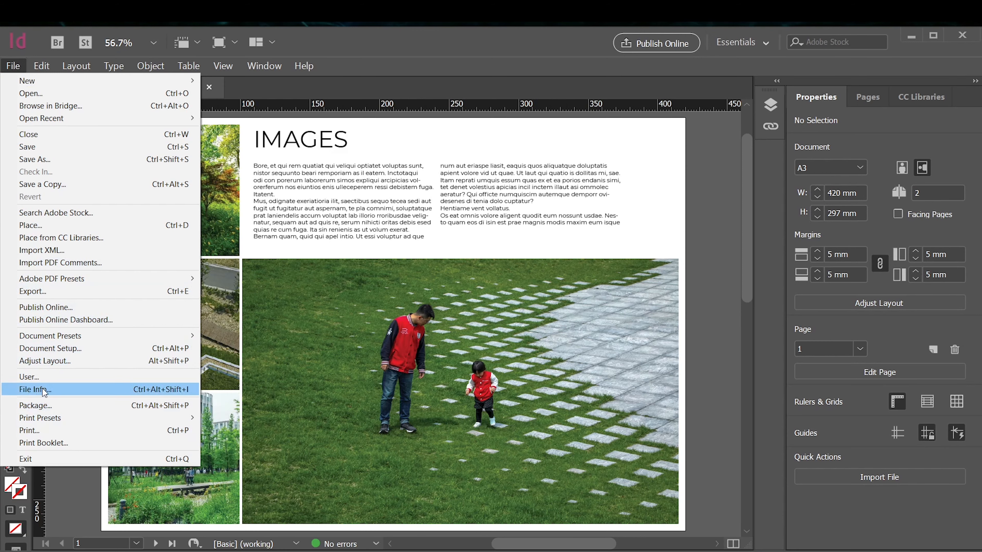
left_click(44, 292)
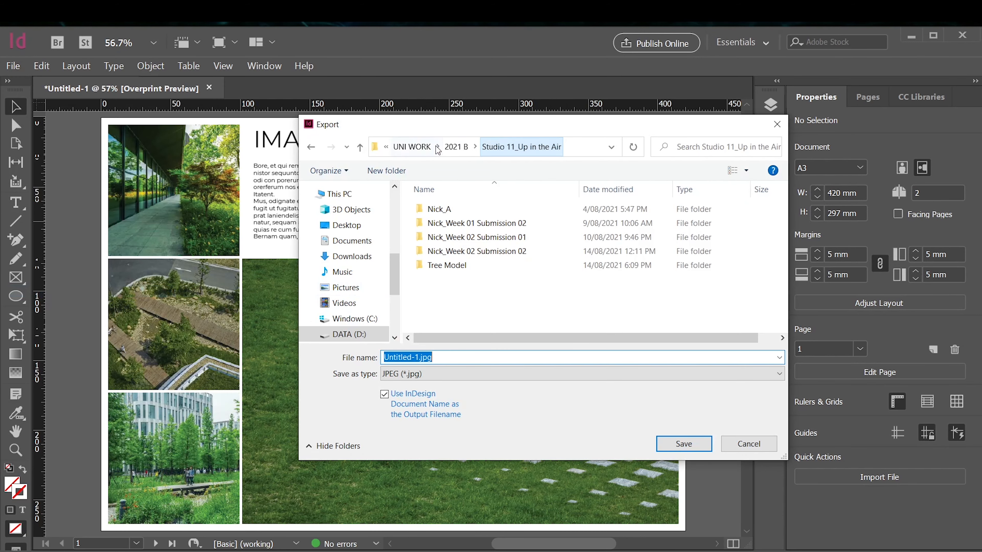
left_click(456, 147)
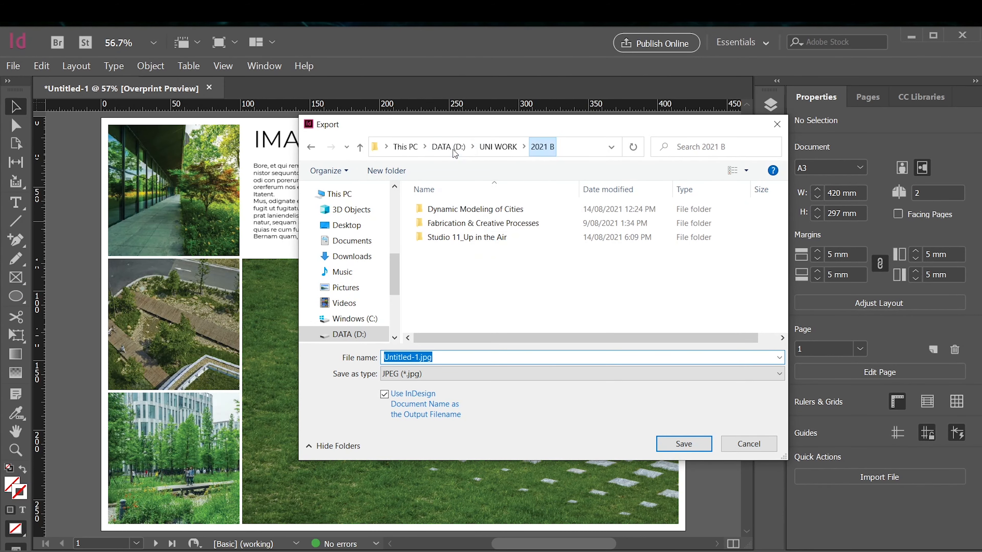
double_click(472, 212)
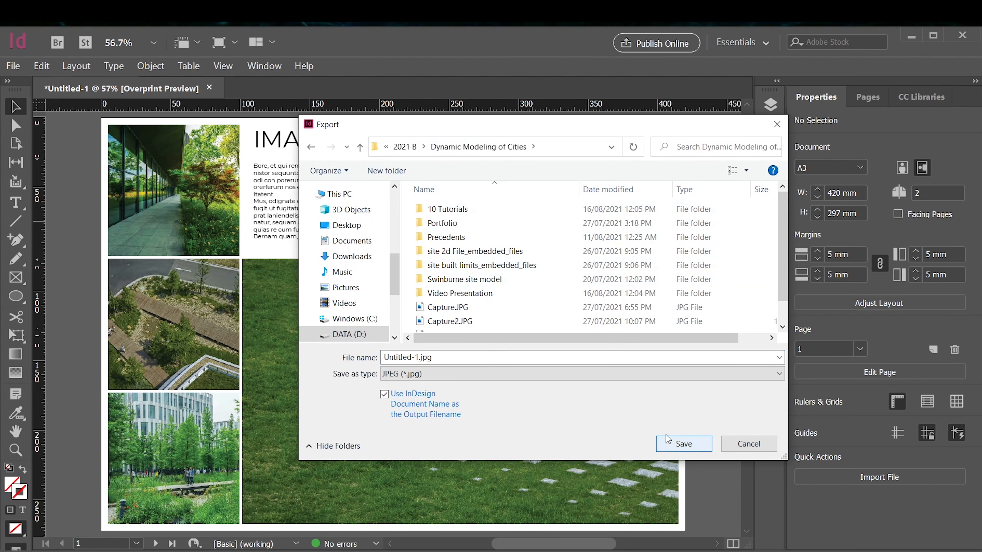
- Name the export file Image 01, keep JPEG as the file type, and proceed to the JPEG export options
left_click(643, 358)
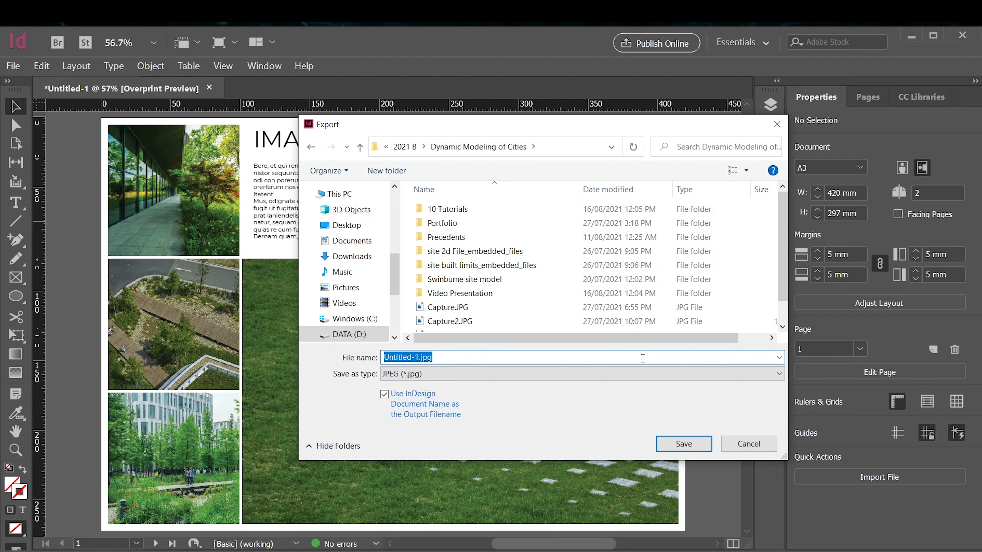
type("Image 01")
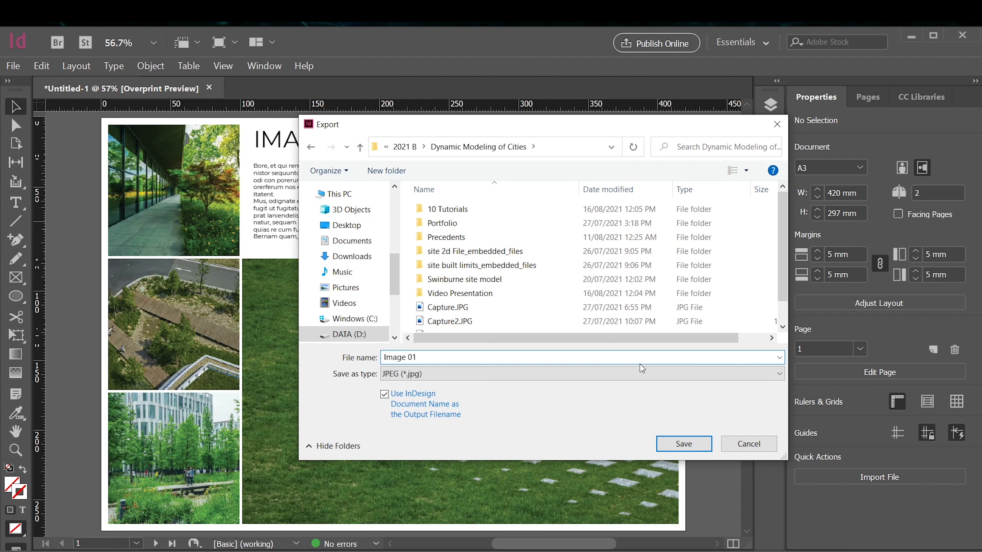
left_click(654, 372)
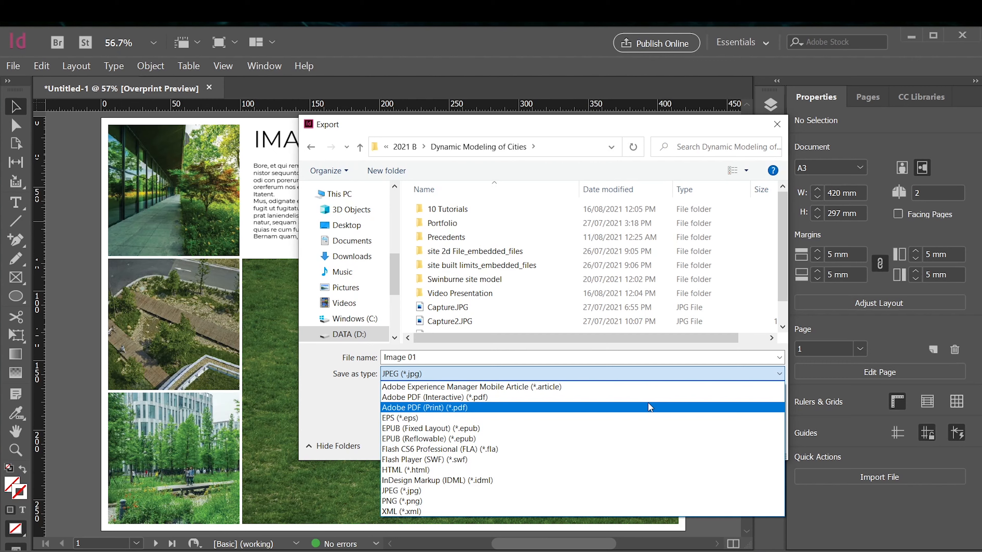
left_click(635, 374)
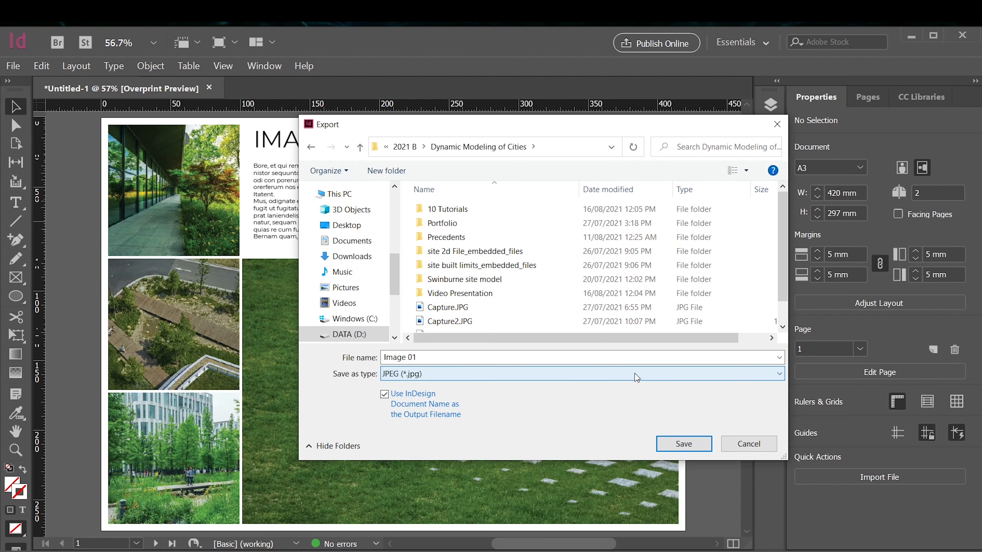
left_click(684, 444)
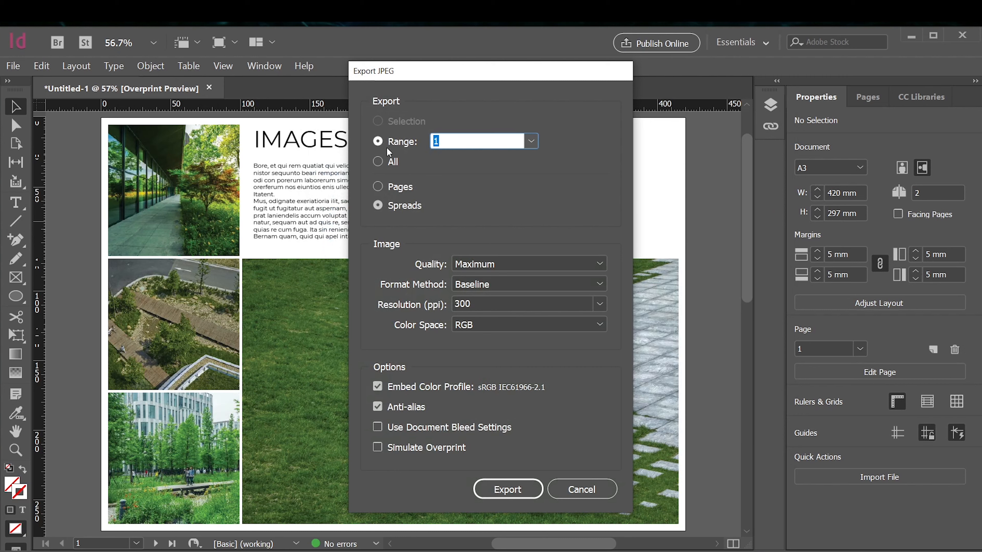
- Limit the JPEG export to page range 1, set the image quality to High, and export the file
left_click(379, 161)
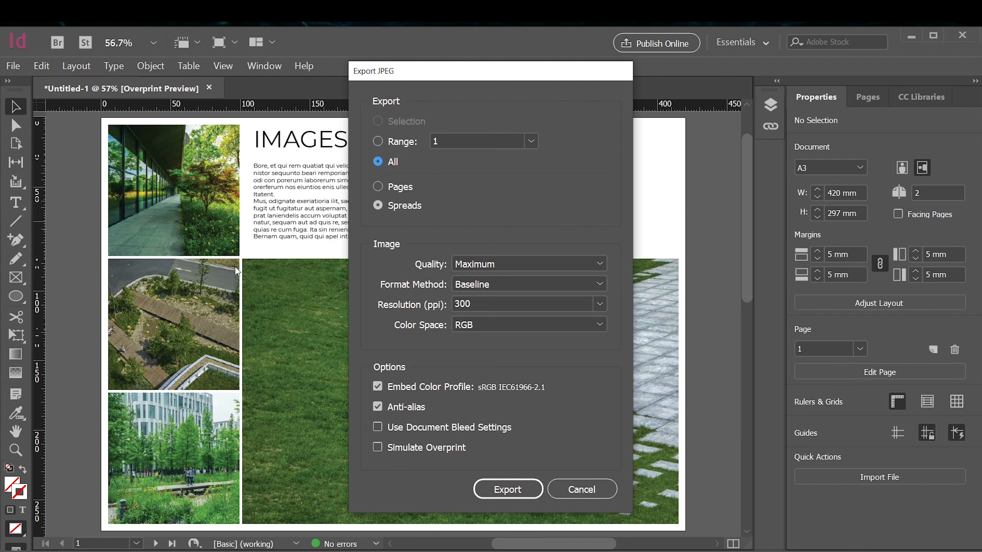
left_click(379, 141)
left_click(545, 258)
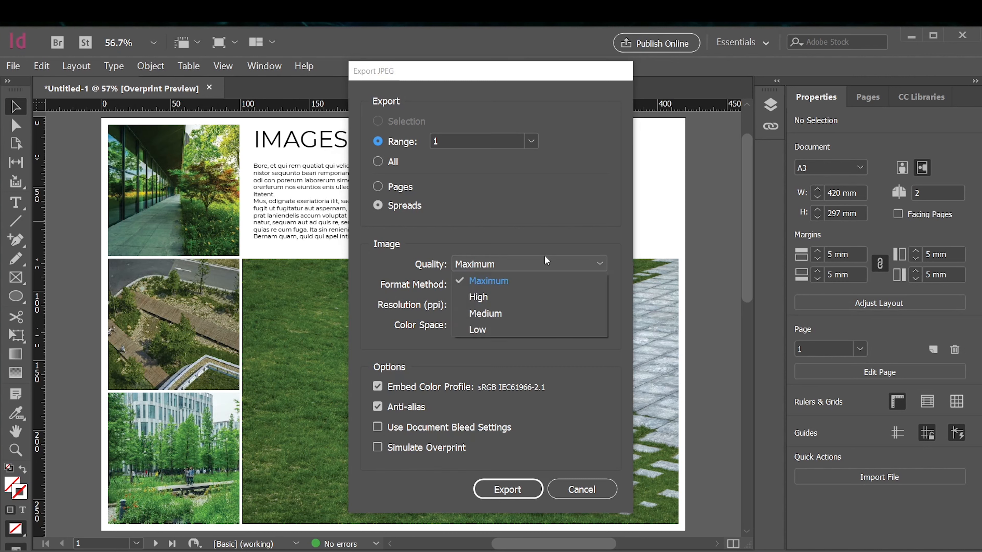
left_click(493, 300)
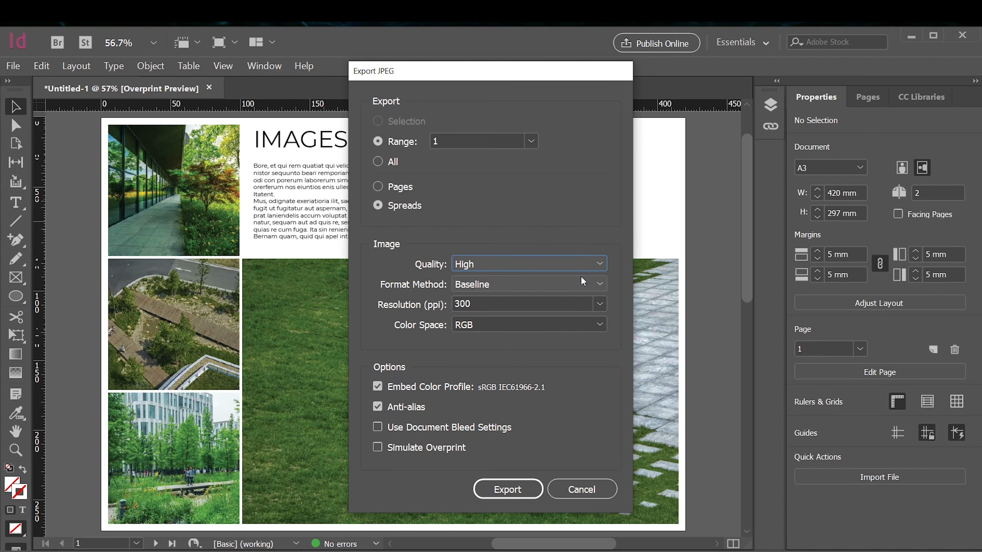
left_click(518, 488)
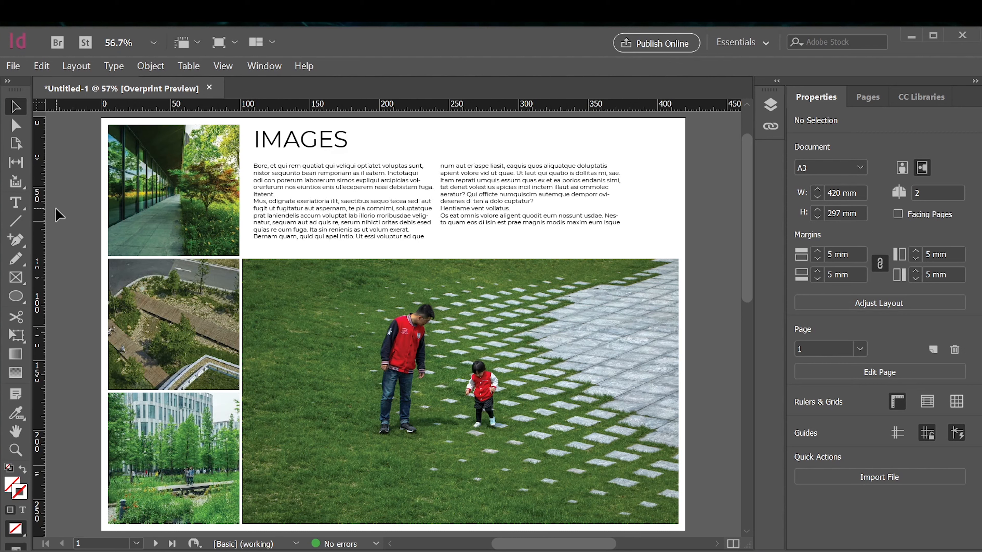
- Start another export of the page
key("ctrl+e")
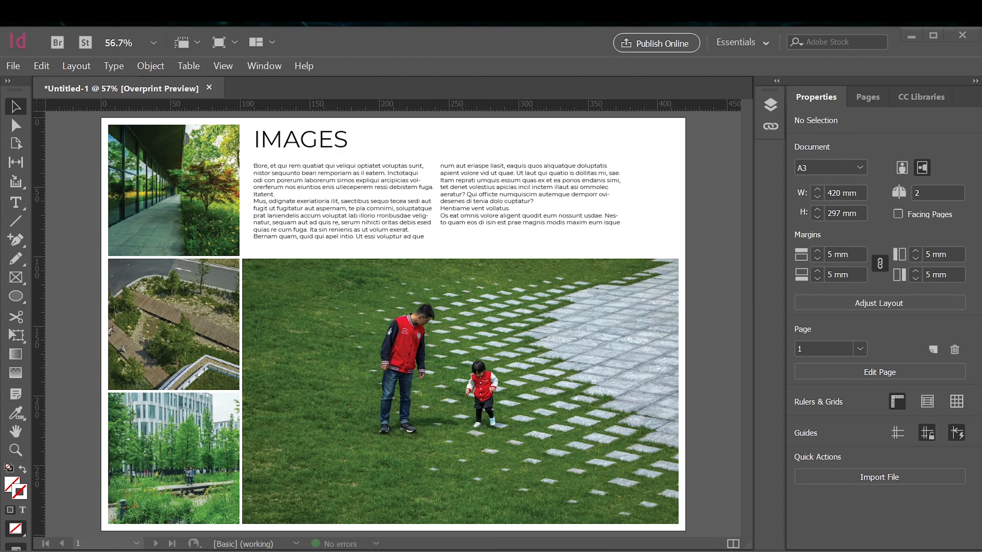